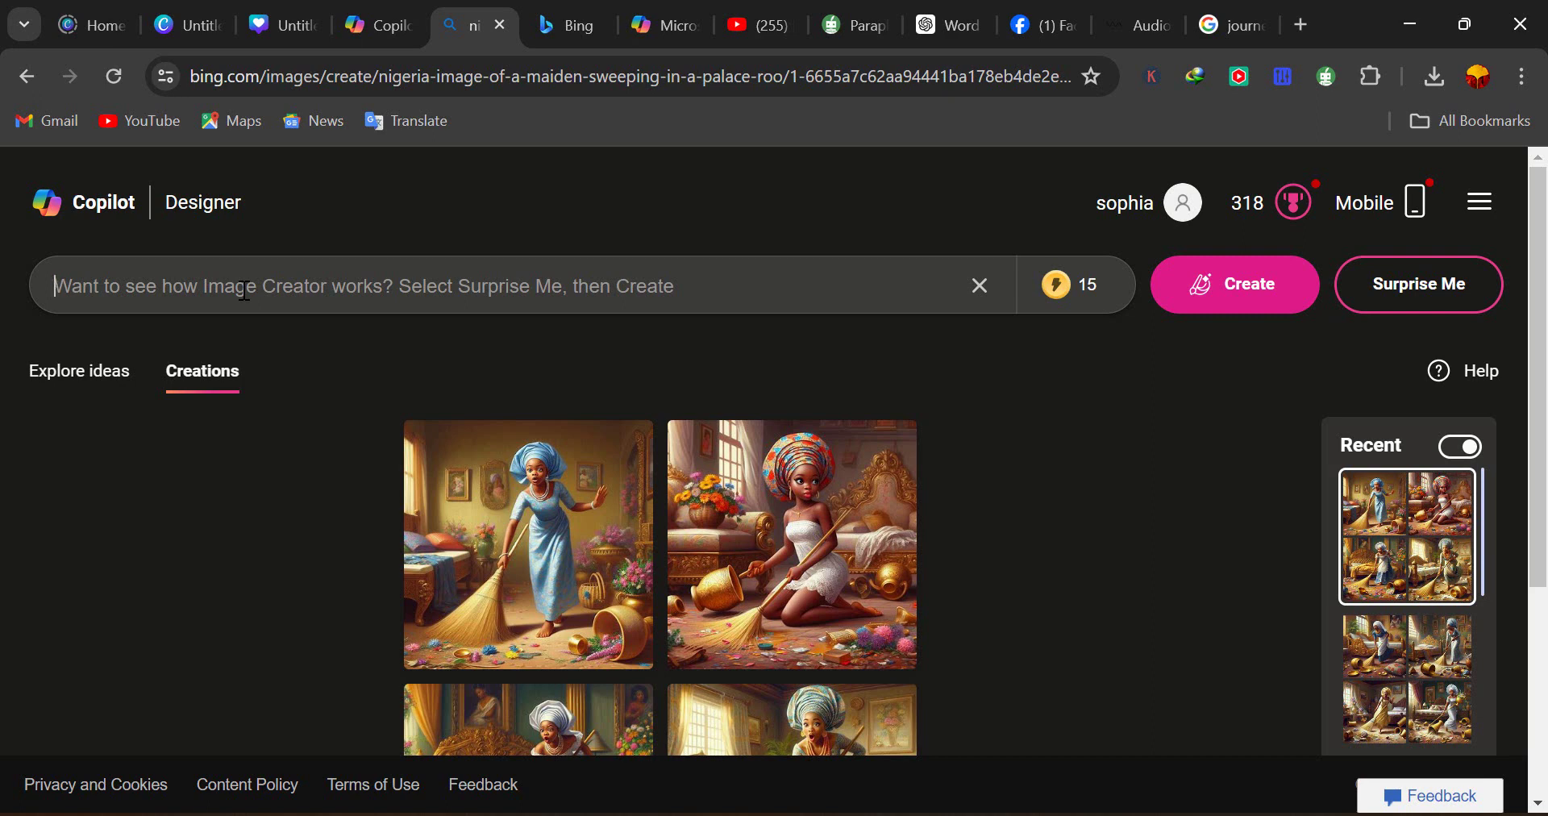
# - Type the prompt 'image of a fat woman sitting under a tree, huts, trees, children playing,'
pyautogui.write('image')
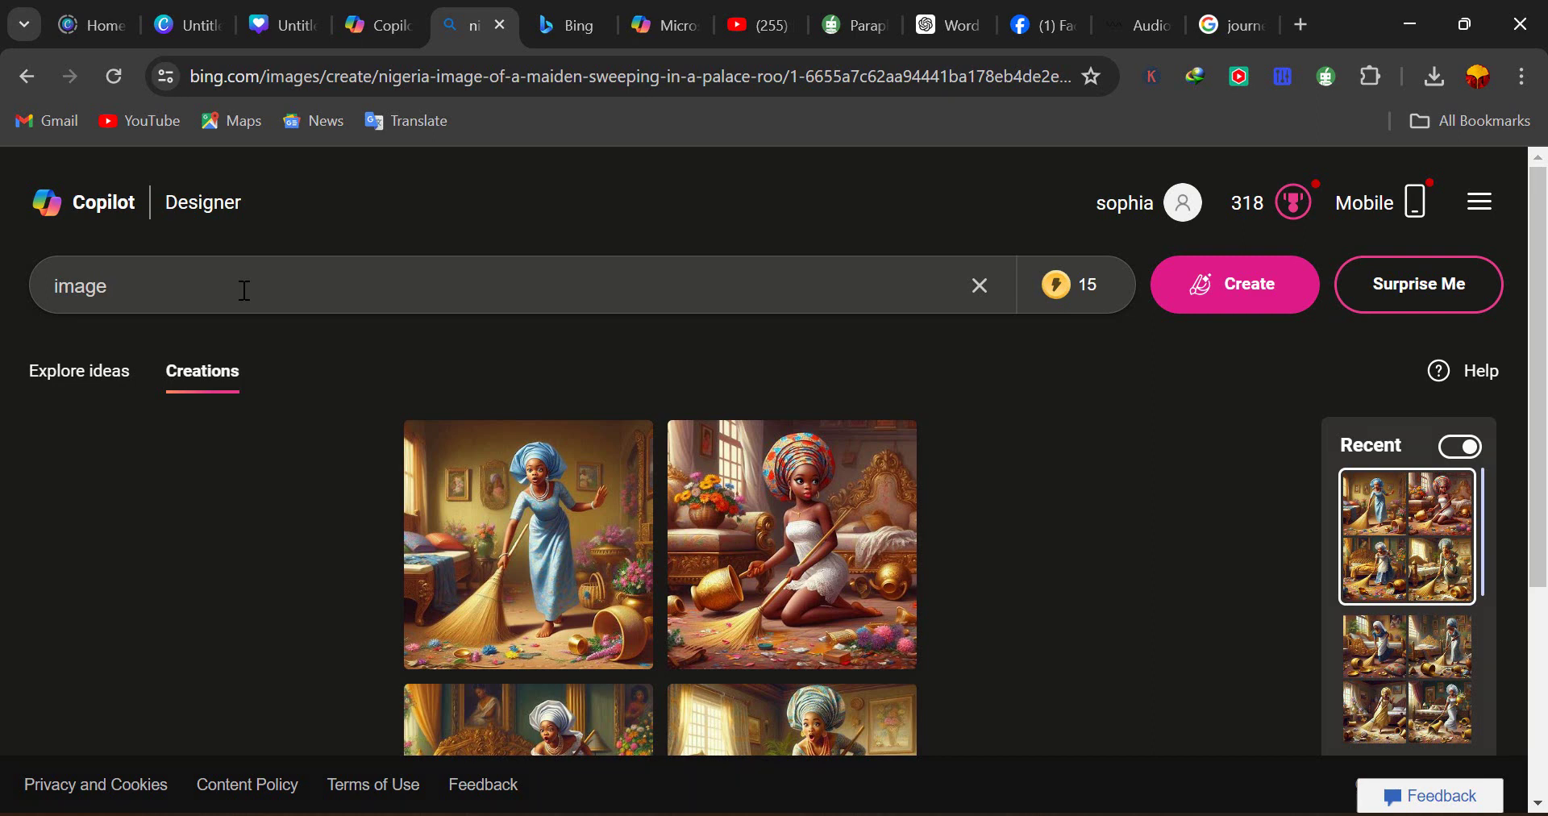
pyautogui.write('of a fat woman sitting up')
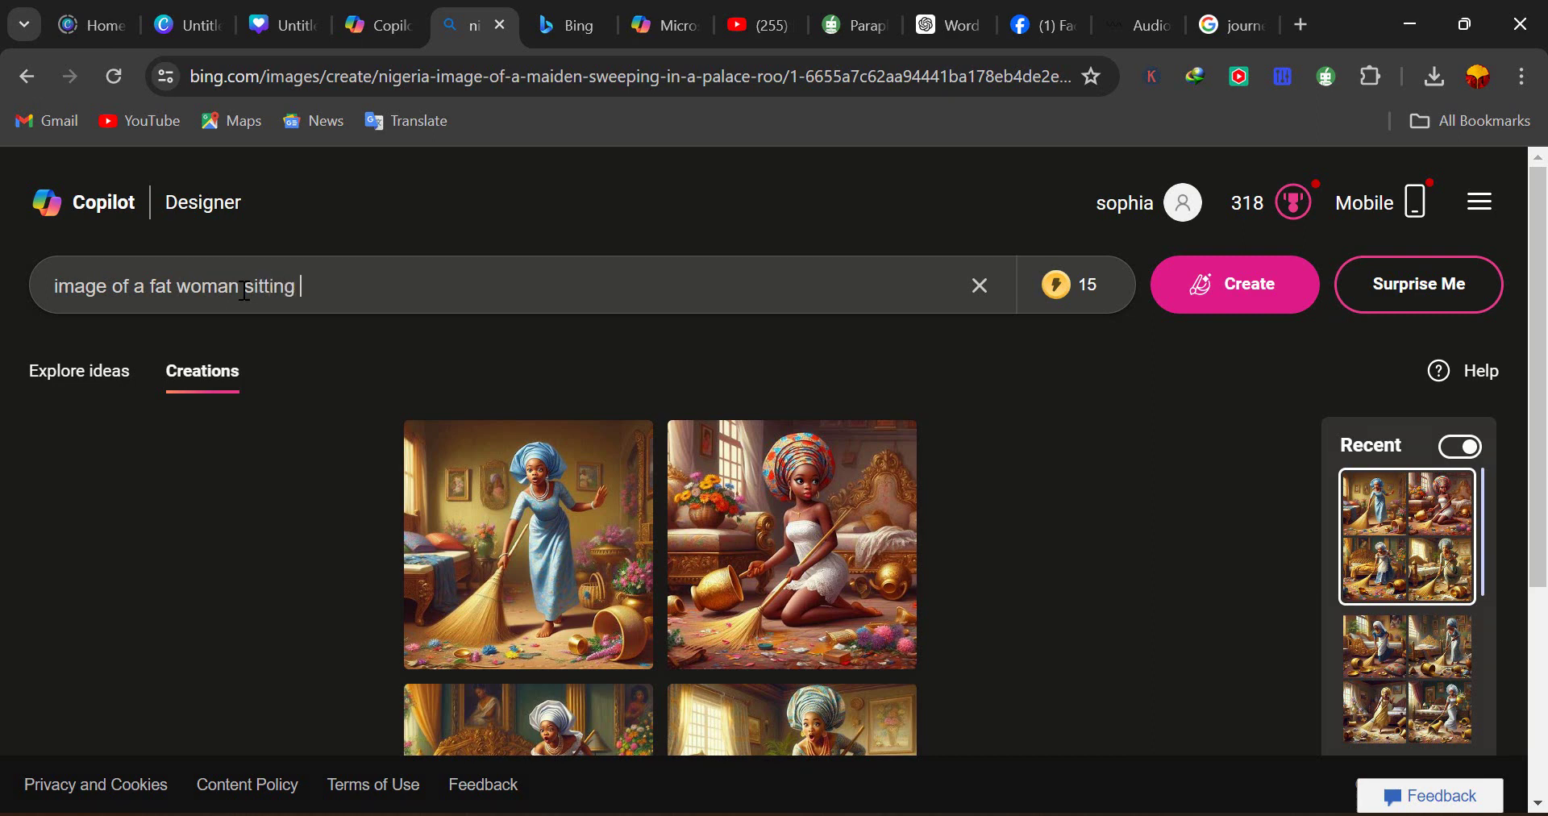
pyautogui.press('BackSpace')
pyautogui.write('nder a tree')
pyautogui.write(',')
pyautogui.write('huts,')
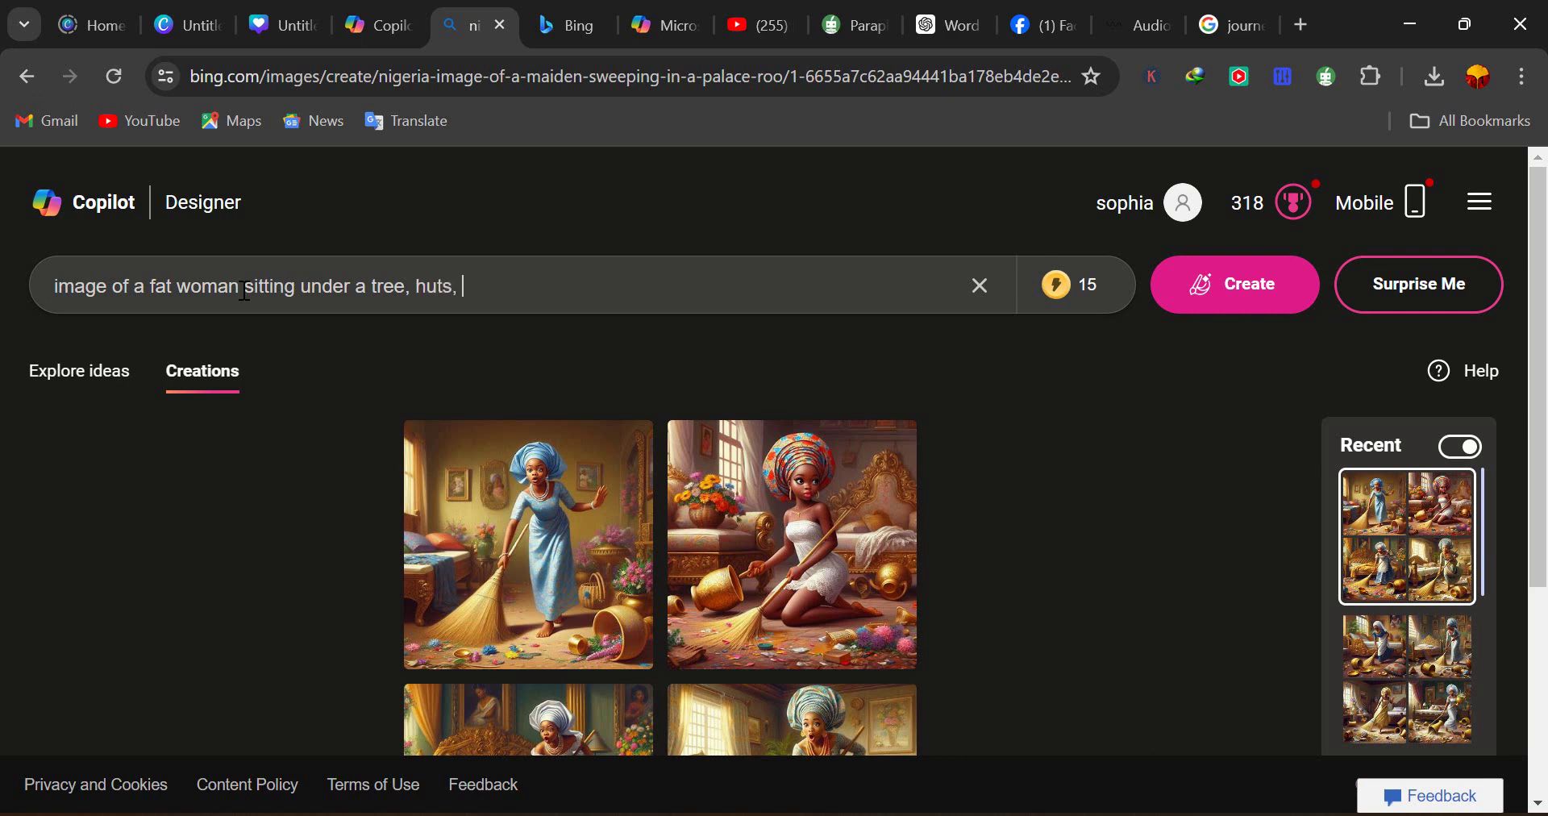
pyautogui.write(' trees, children playing')
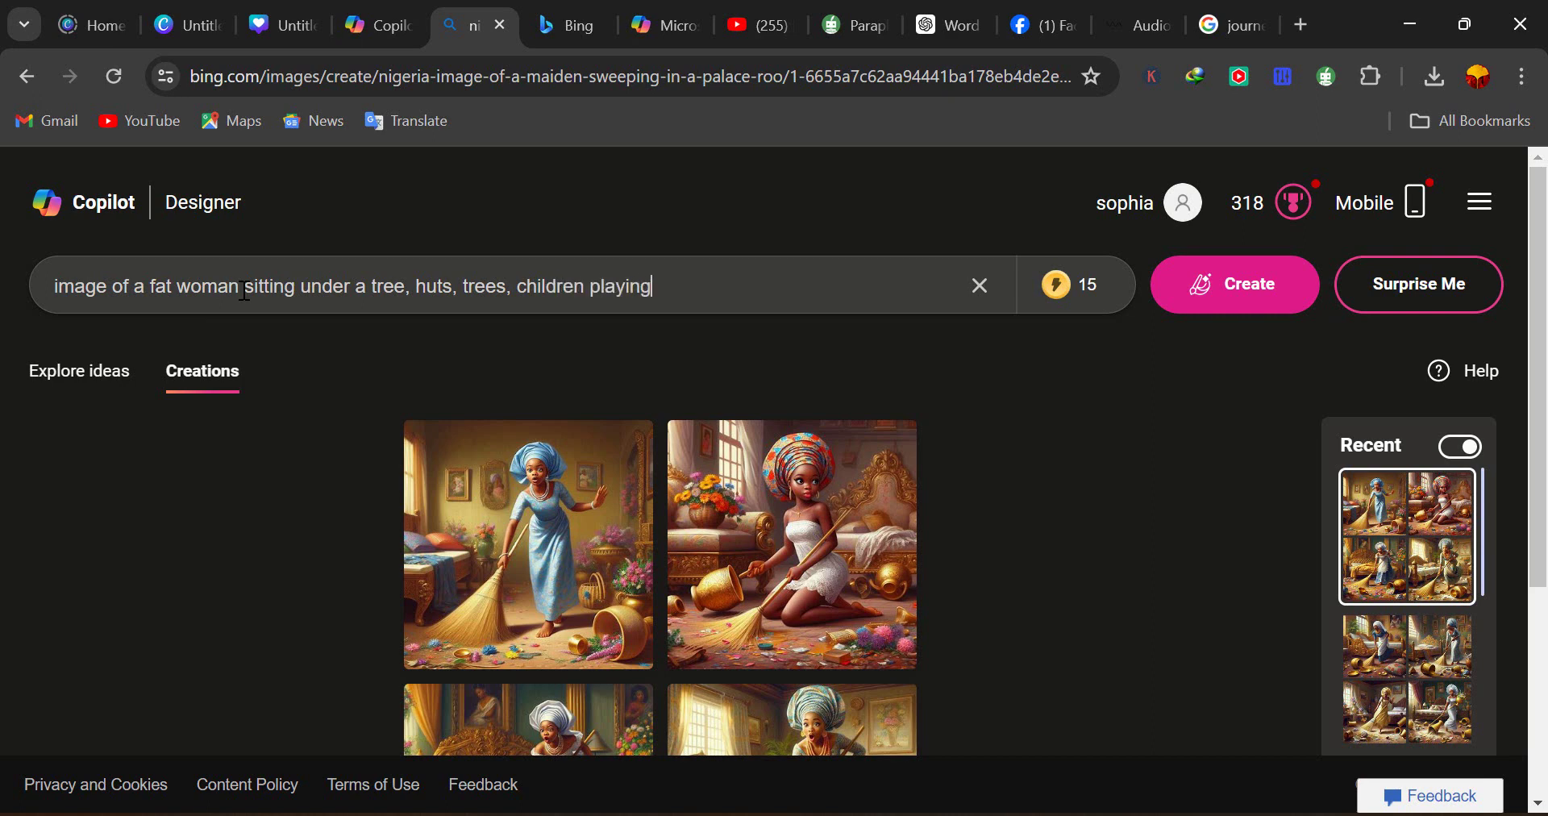
pyautogui.write(',')
# - Add 'oily image, hyper realistic image, african village image' to the prompt, fixing typos
pyautogui.write('oily image, hr')
pyautogui.press('BackSpace')
pyautogui.write('y')
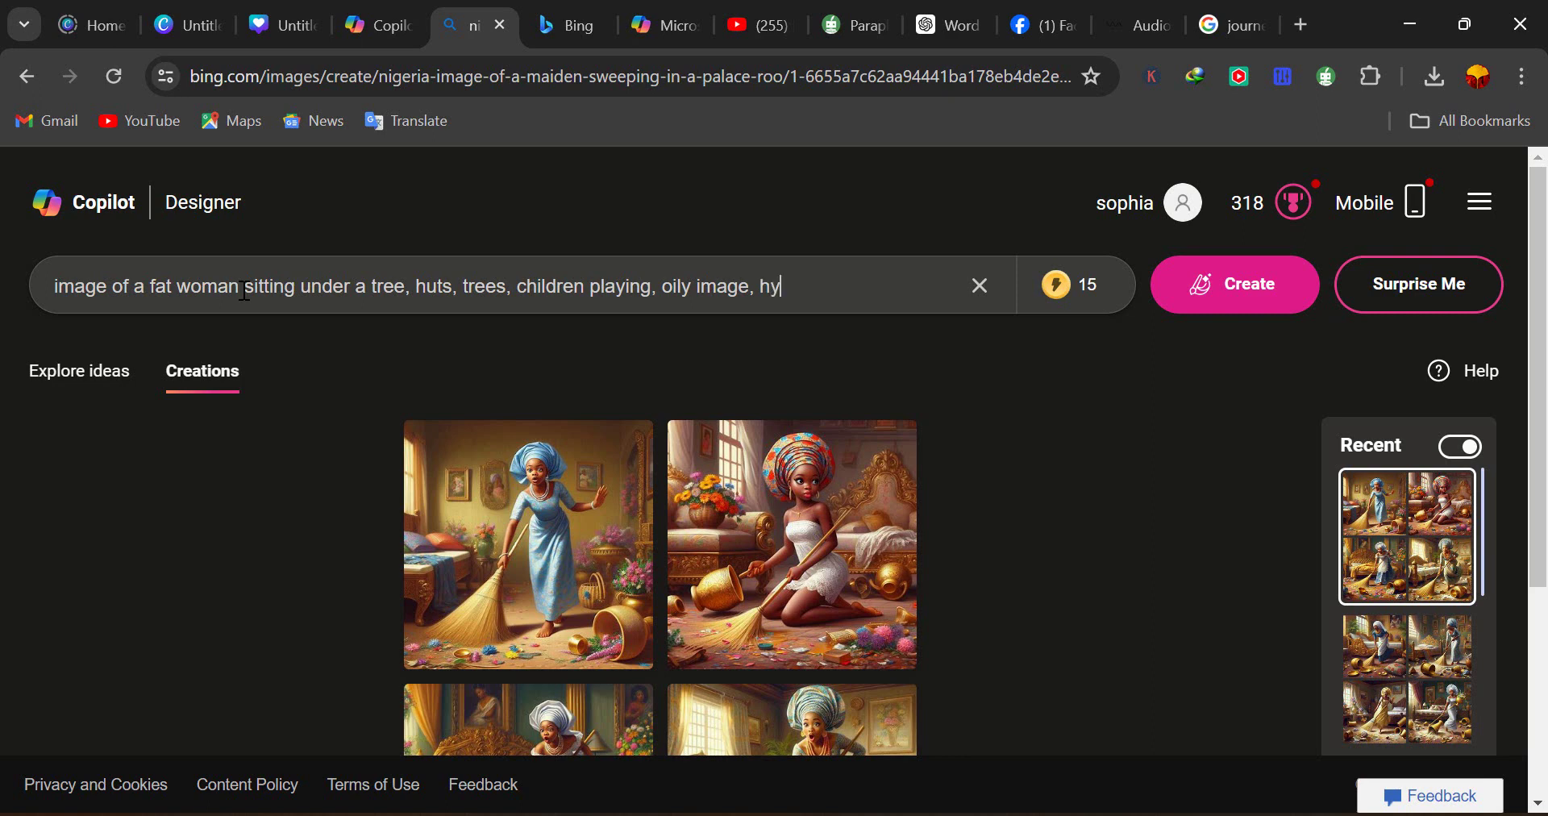
pyautogui.write('per realistic image')
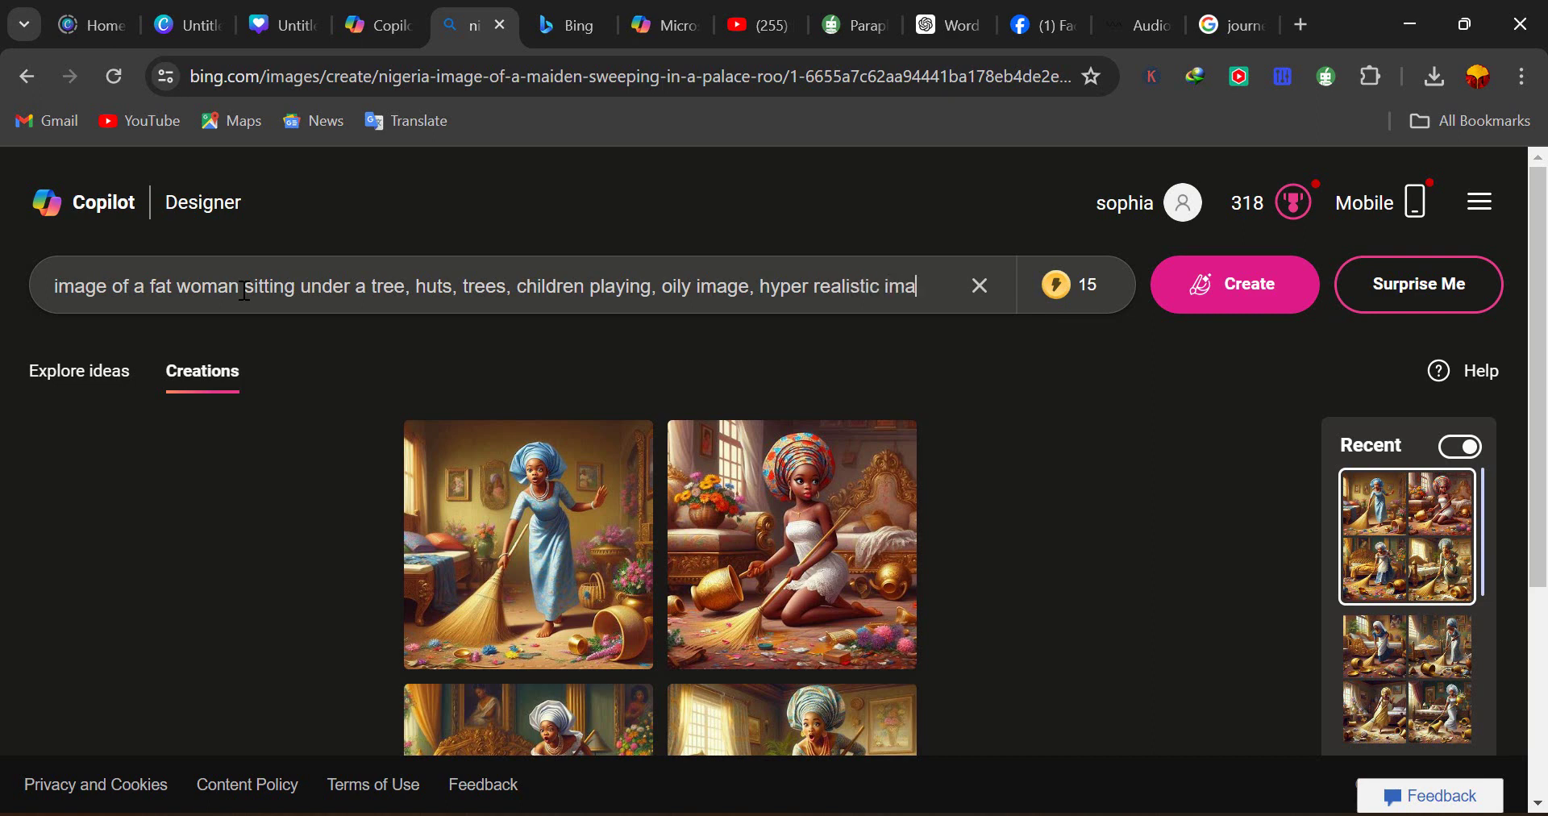
pyautogui.write(', africa')
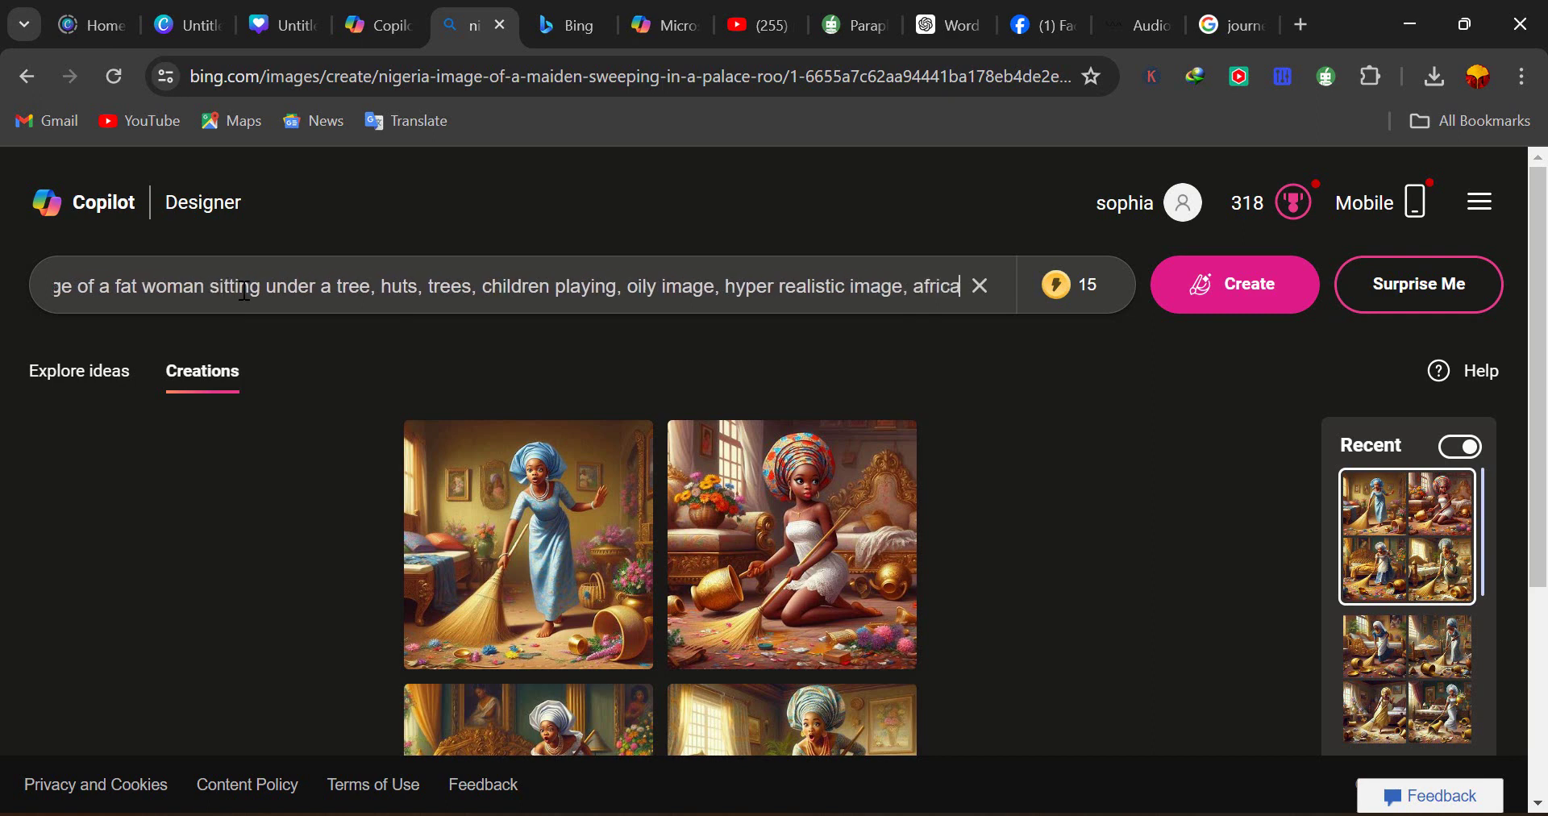
pyautogui.write('n vil')
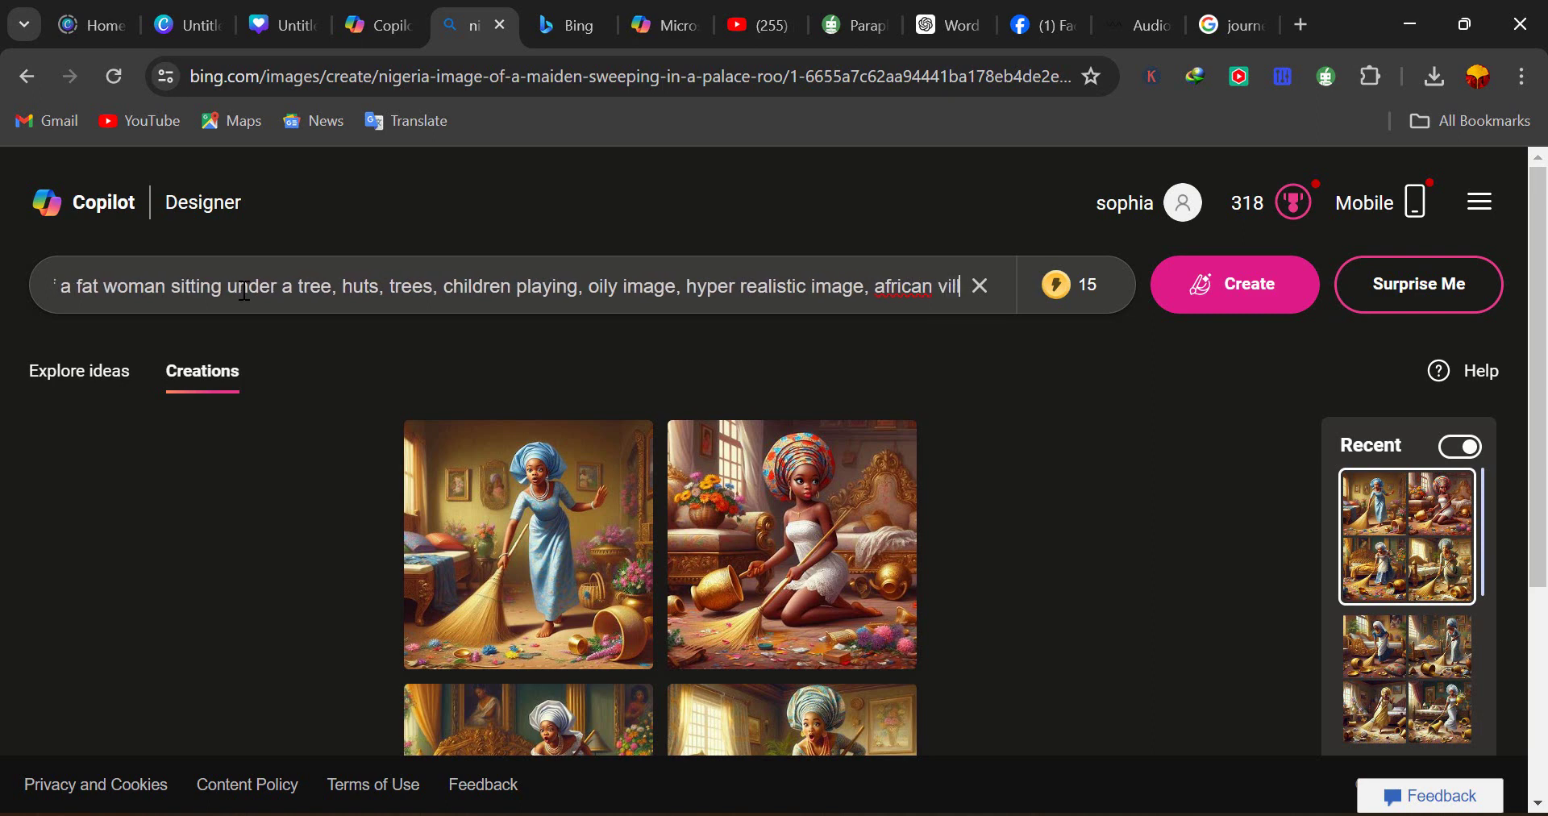
pyautogui.write('lage image')
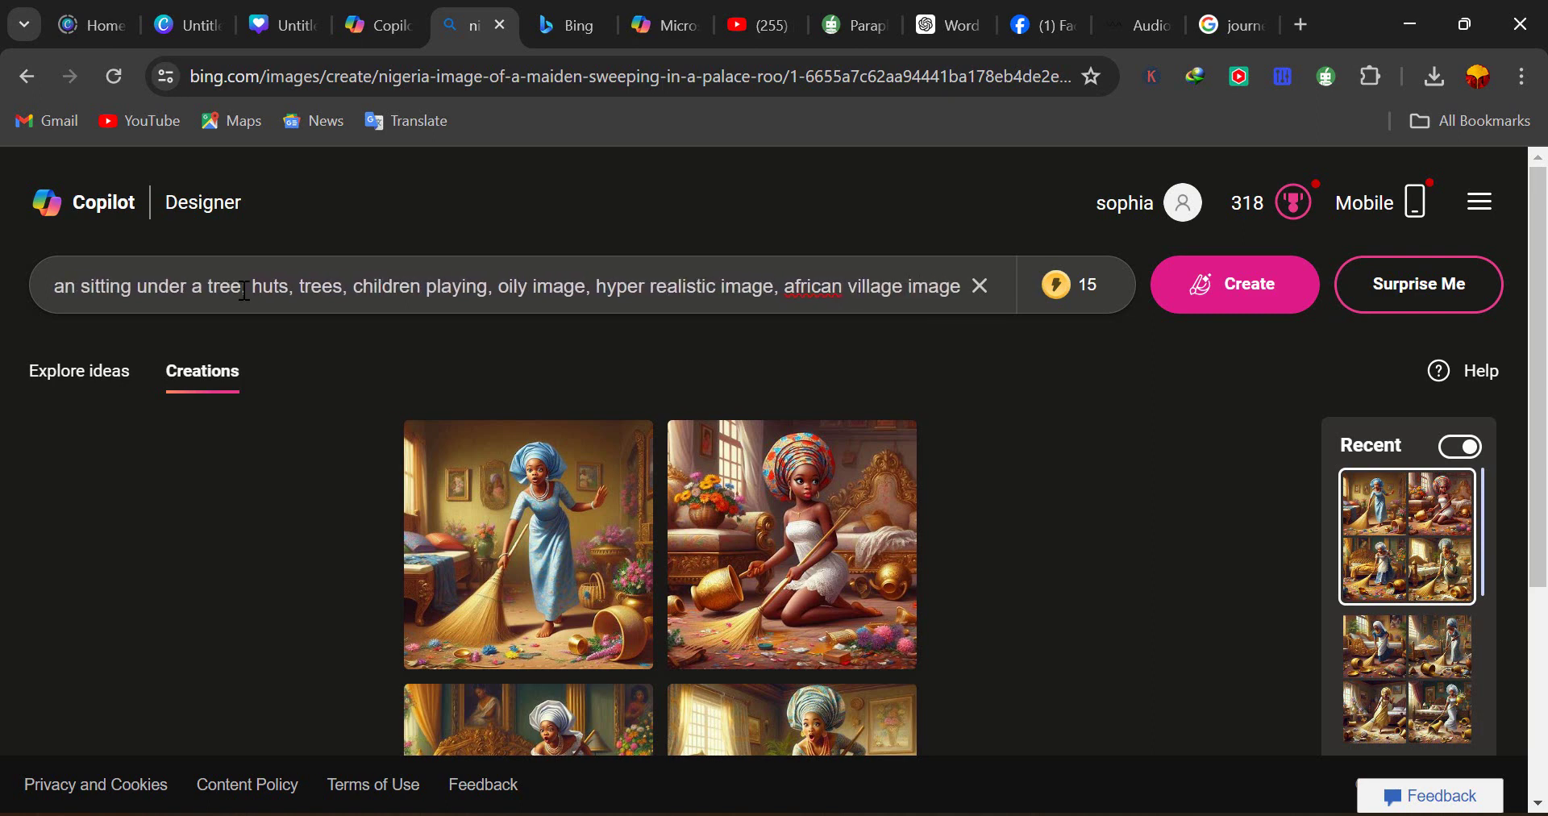
pyautogui.click(525, 224)
# - Generate images from the fat-woman prompt and scroll down to the two results
pyautogui.click(1206, 293)
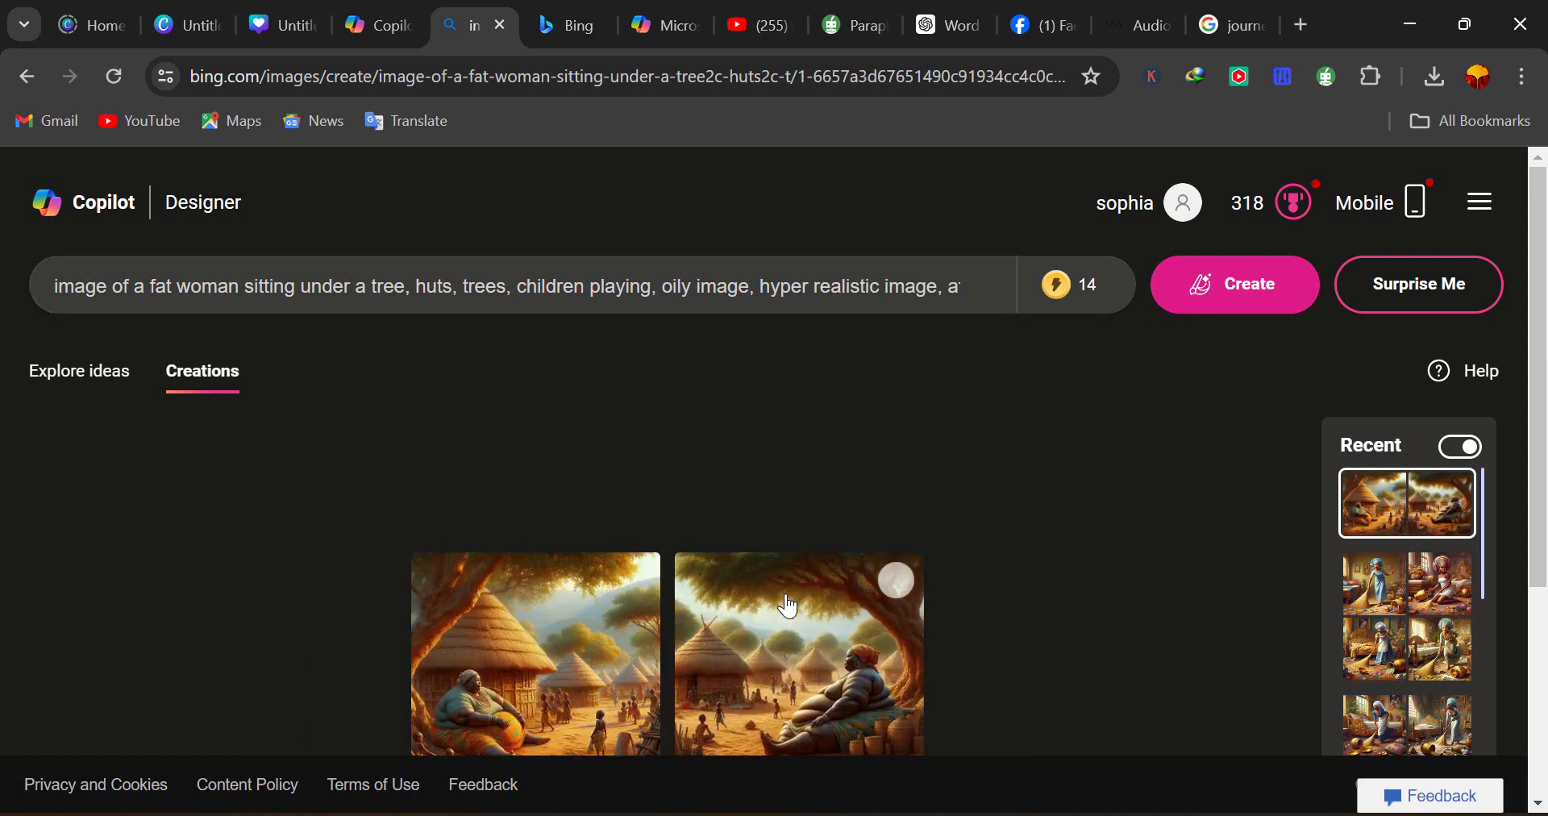
pyautogui.scroll(-2, 788, 601)
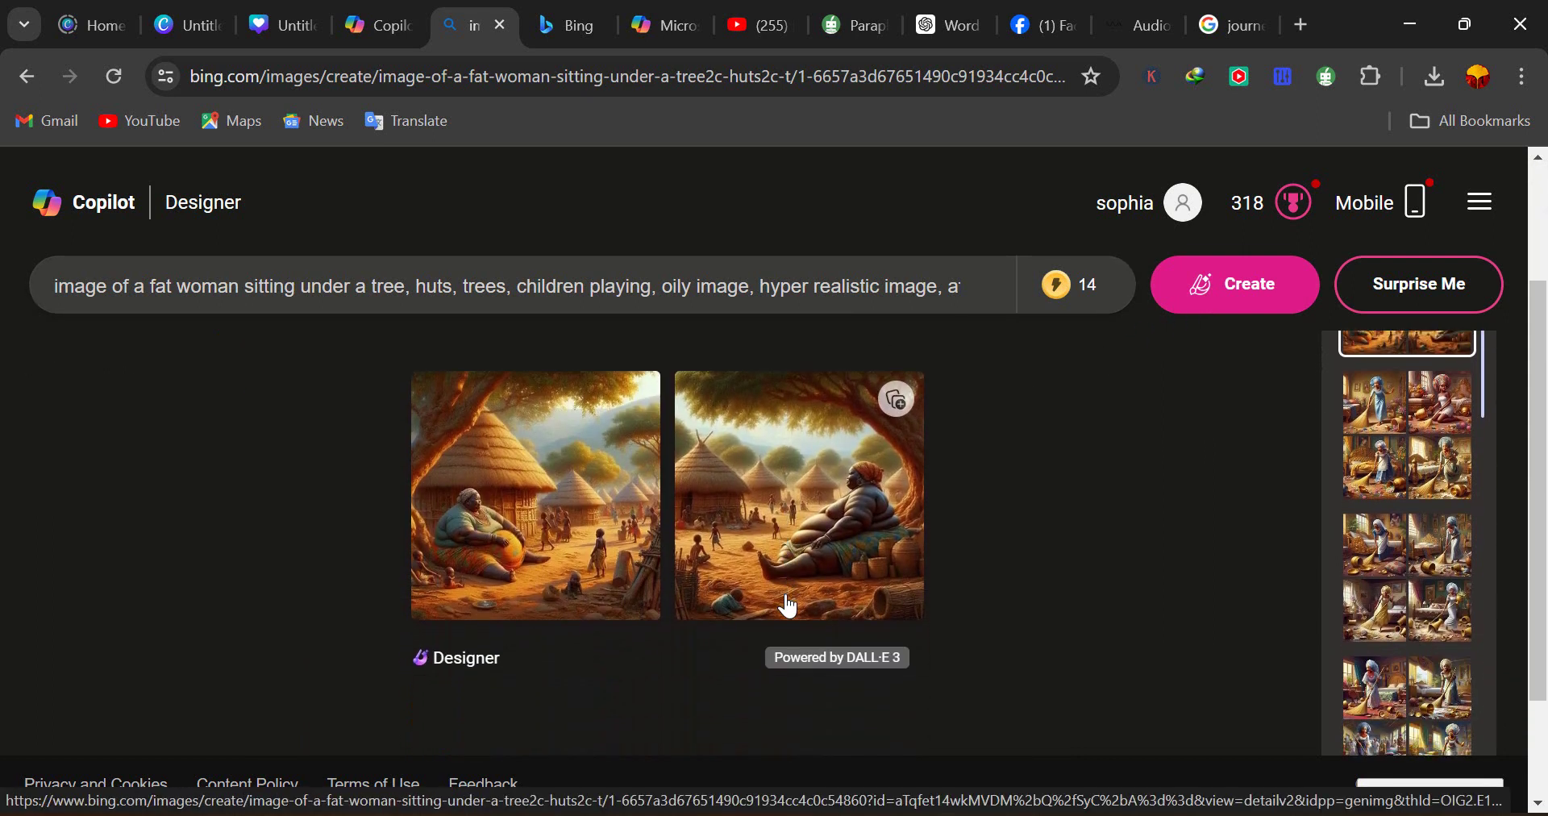
pyautogui.scroll(-1, 788, 604)
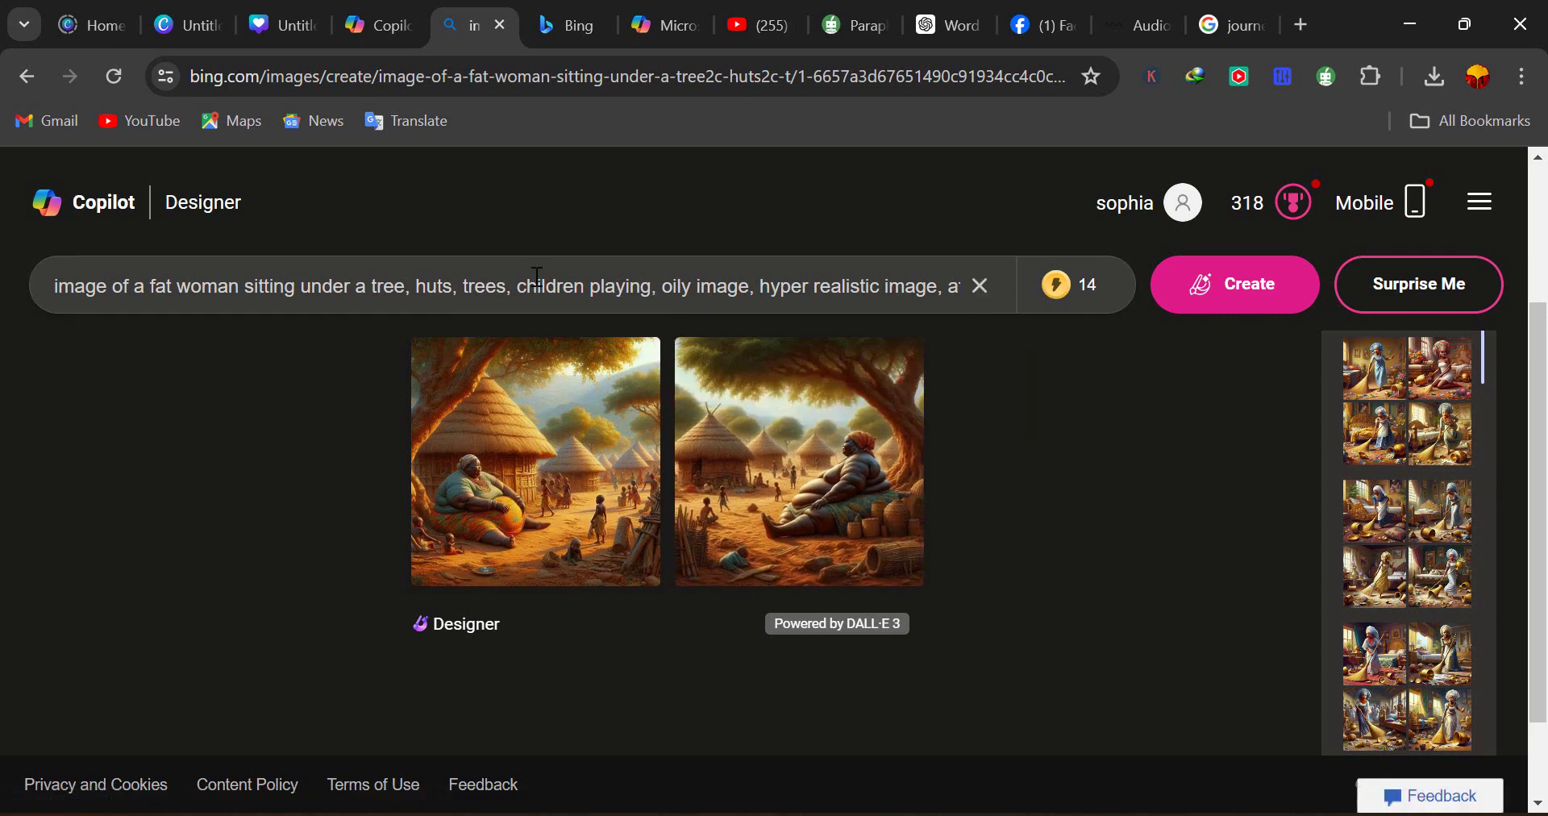
# - Replace the fat-woman description with 'mad man with a lions head, huts, trees,' and generate
pyautogui.moveTo(657, 290); pyautogui.dragTo(150, 288)
pyautogui.press('BackSpace')
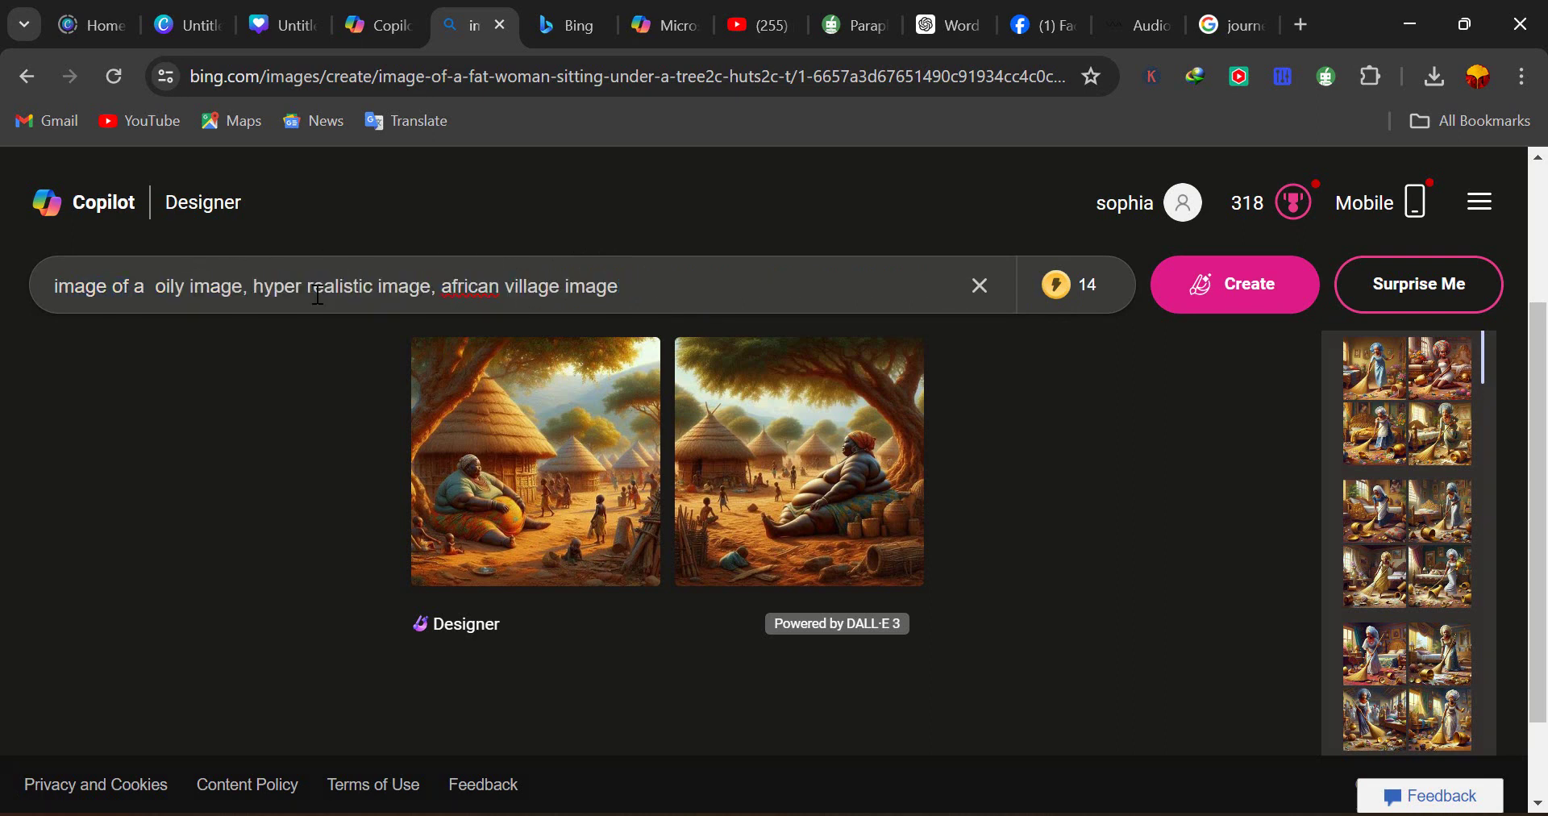
pyautogui.write('mad man with a lions head')
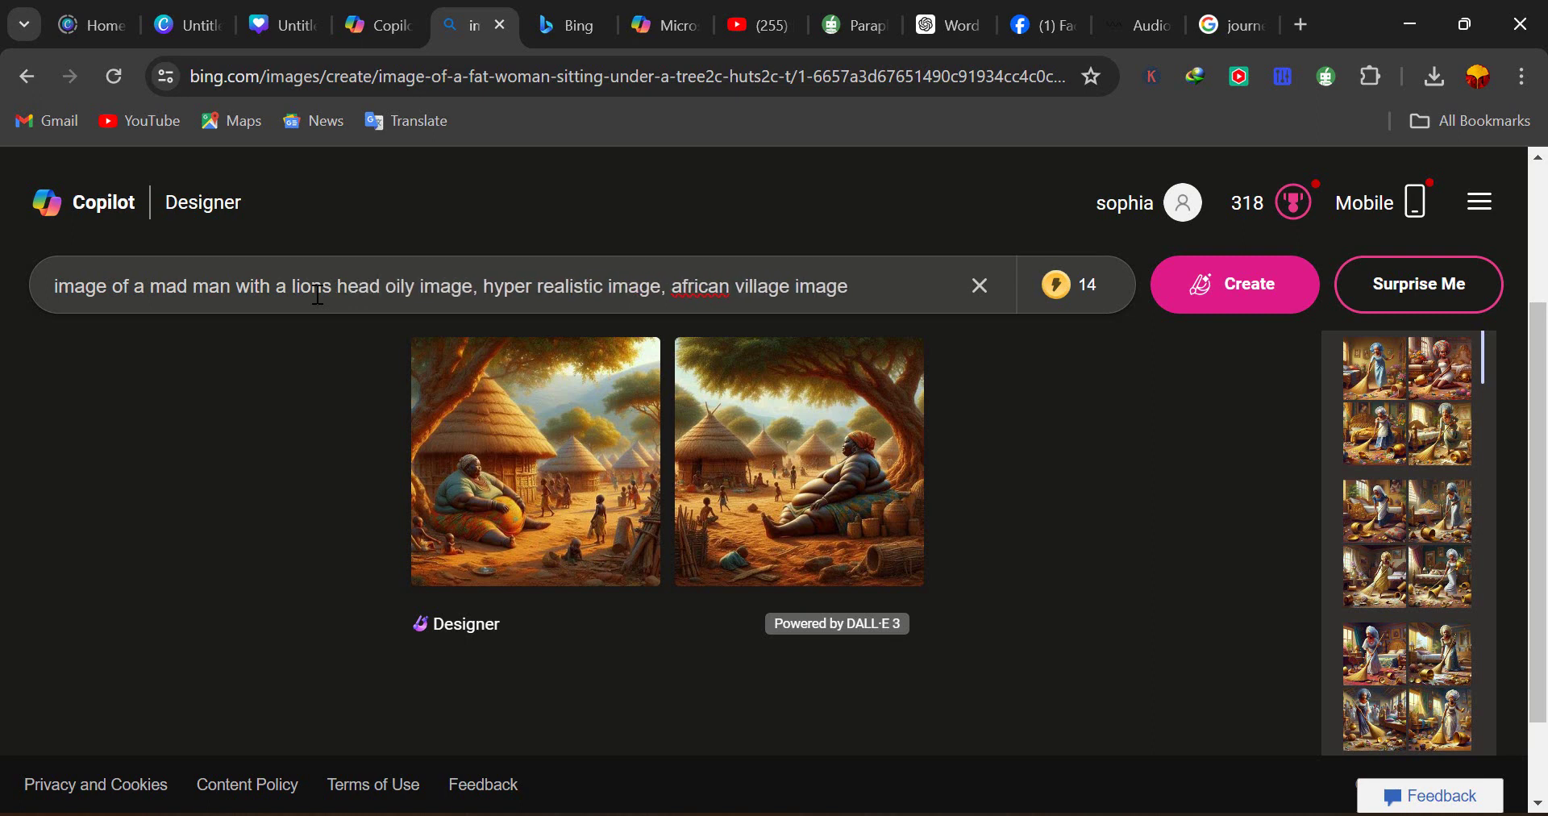
pyautogui.write(', ')
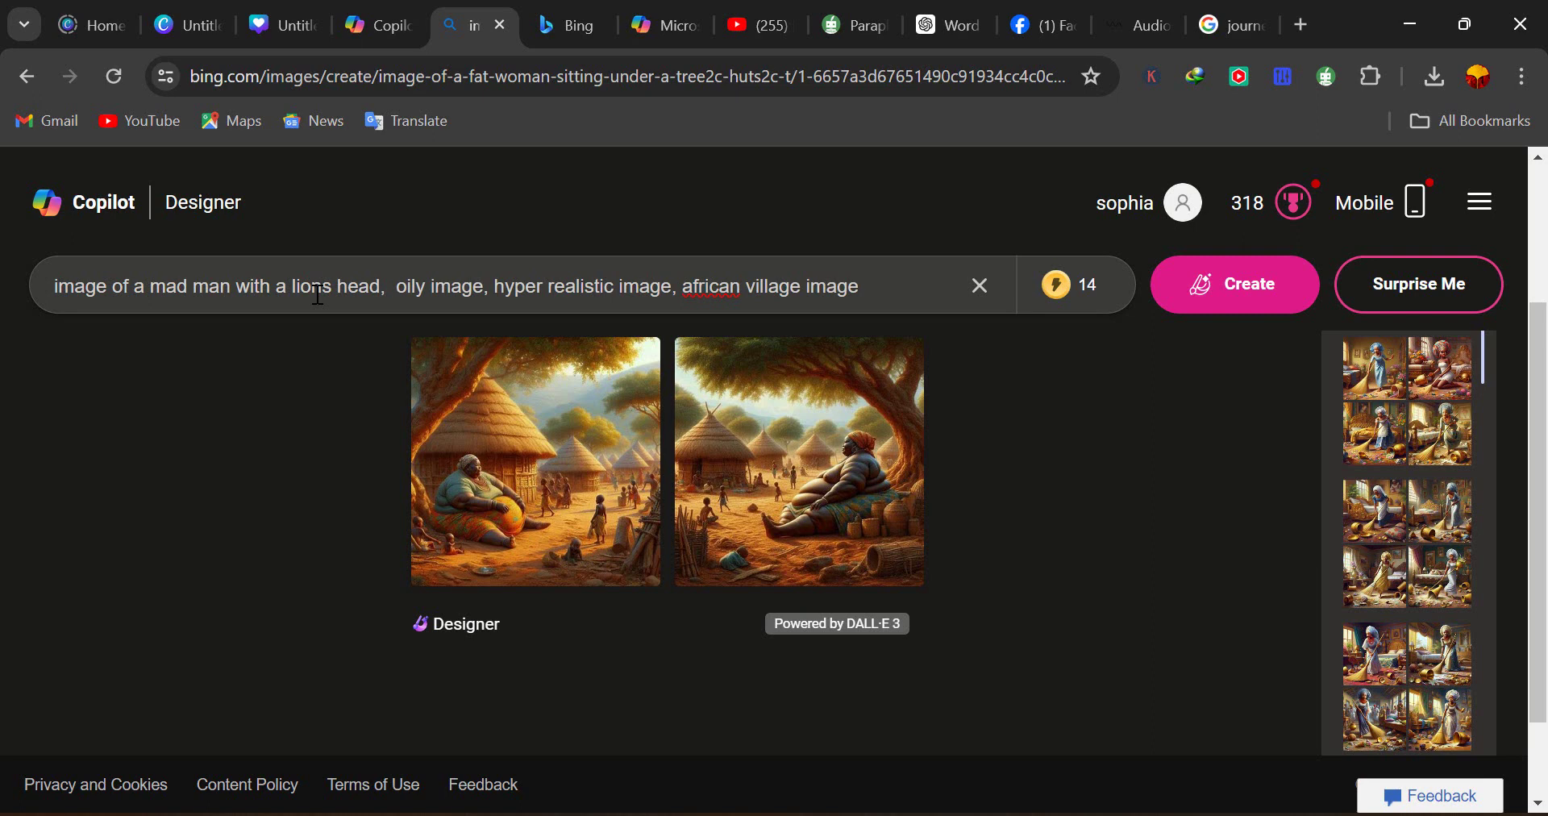
pyautogui.write('huts, trees,')
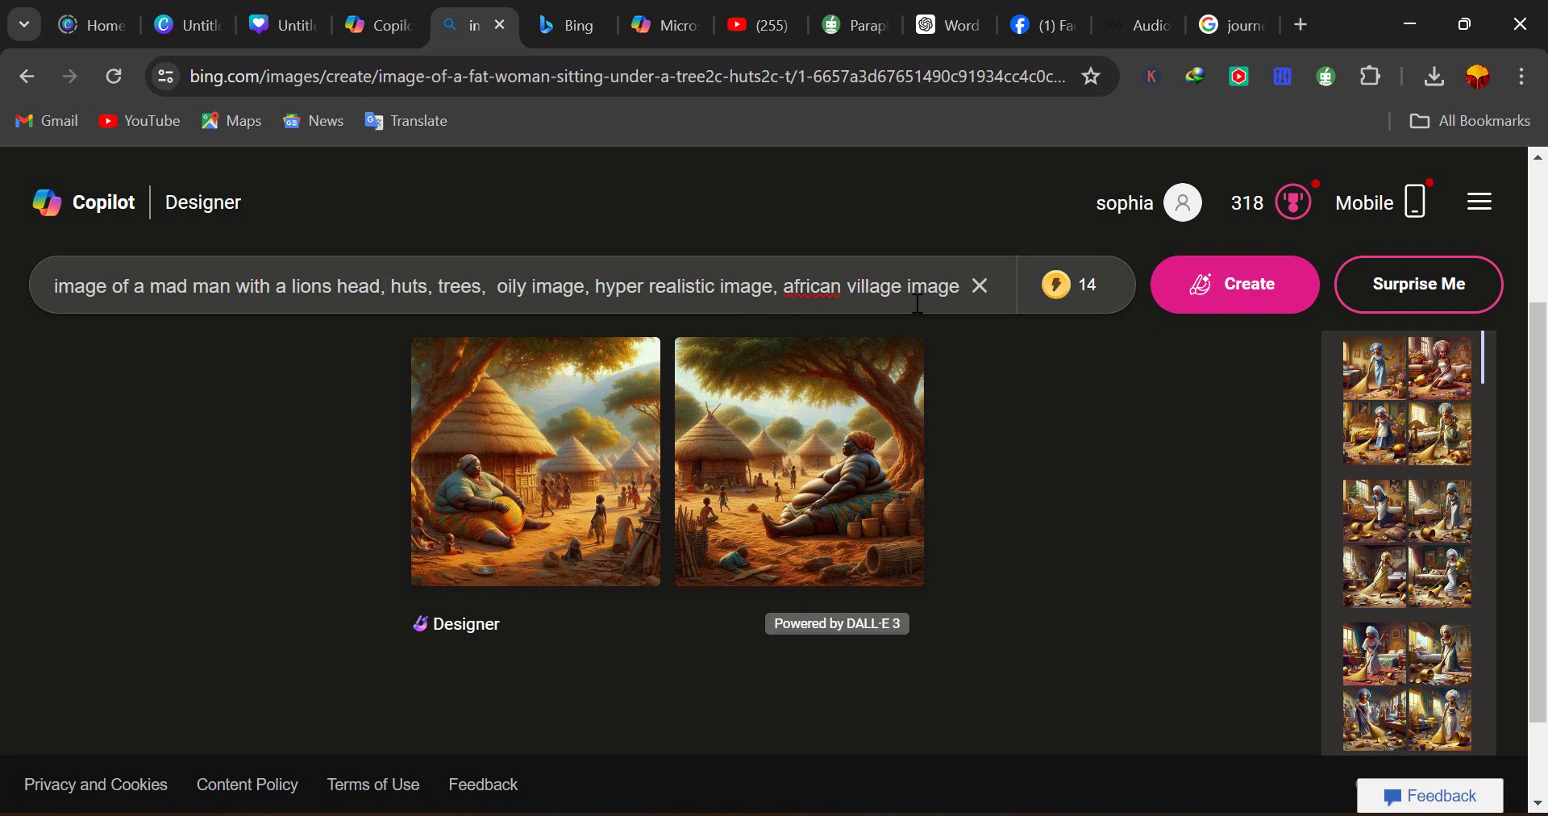
pyautogui.click(1239, 306)
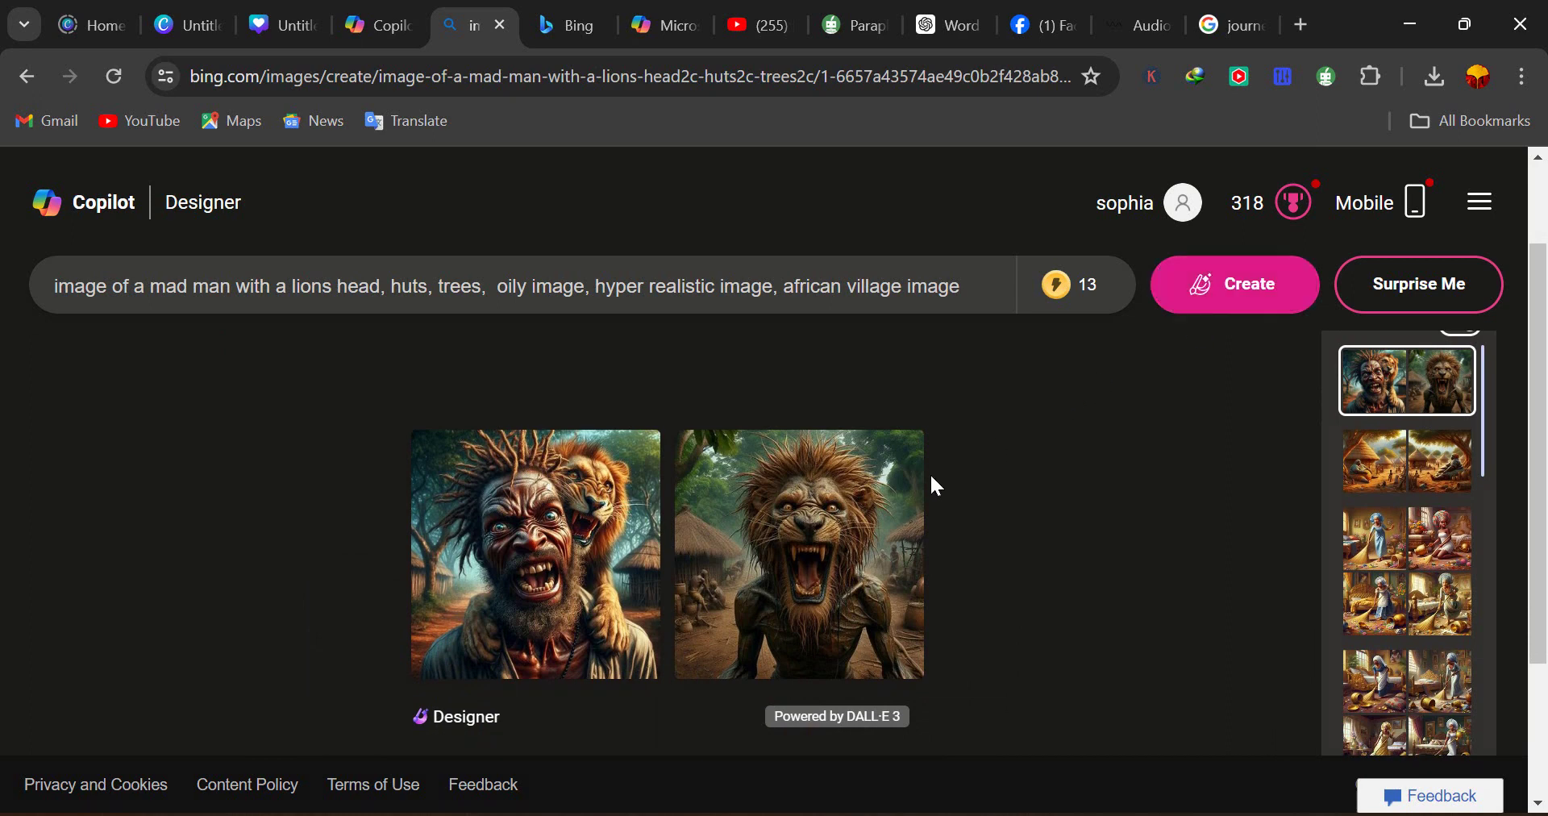
# - Scroll to the lion-headed man images and place the cursor in the prompt text
pyautogui.scroll(-1, 632, 538)
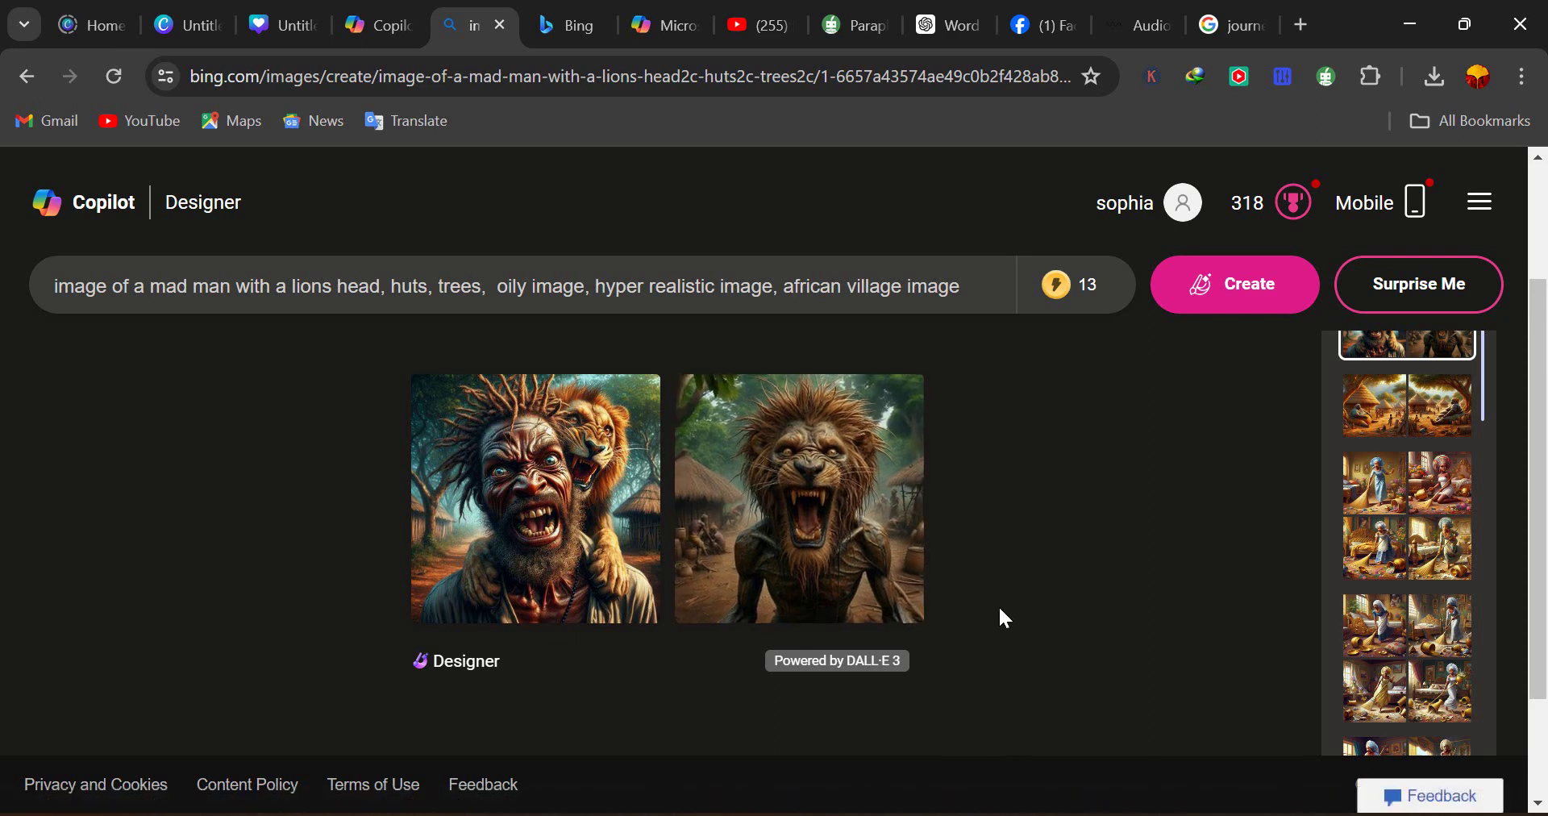
pyautogui.click(413, 291)
pyautogui.click(453, 288)
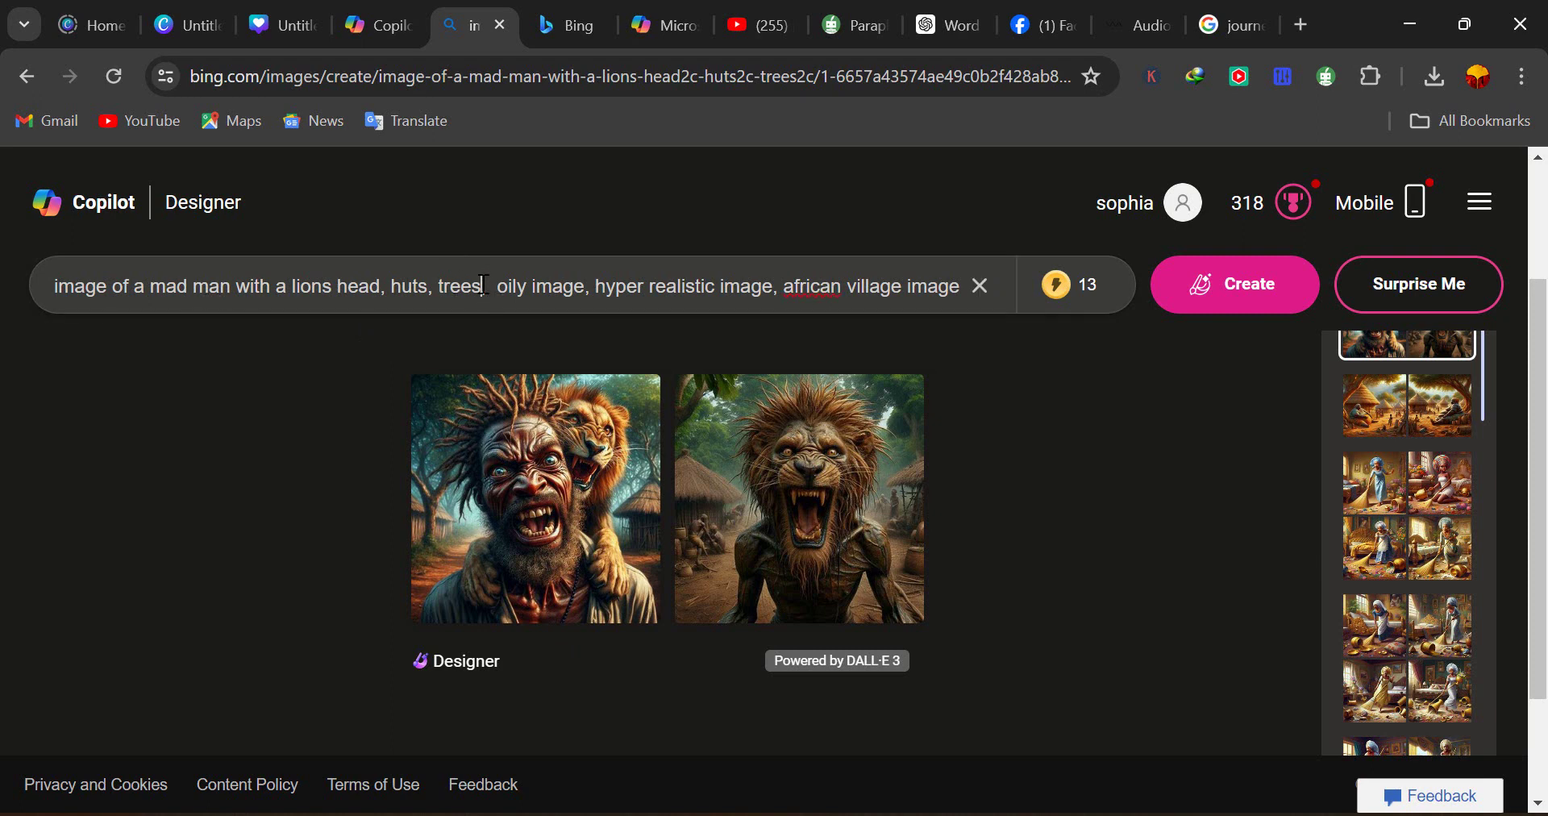
# - Rewrite the description as 'king inside his hut, beads on hands and neck, guards, beautiful hut,'
pyautogui.moveTo(483, 289); pyautogui.dragTo(184, 298)
pyautogui.write('kin')
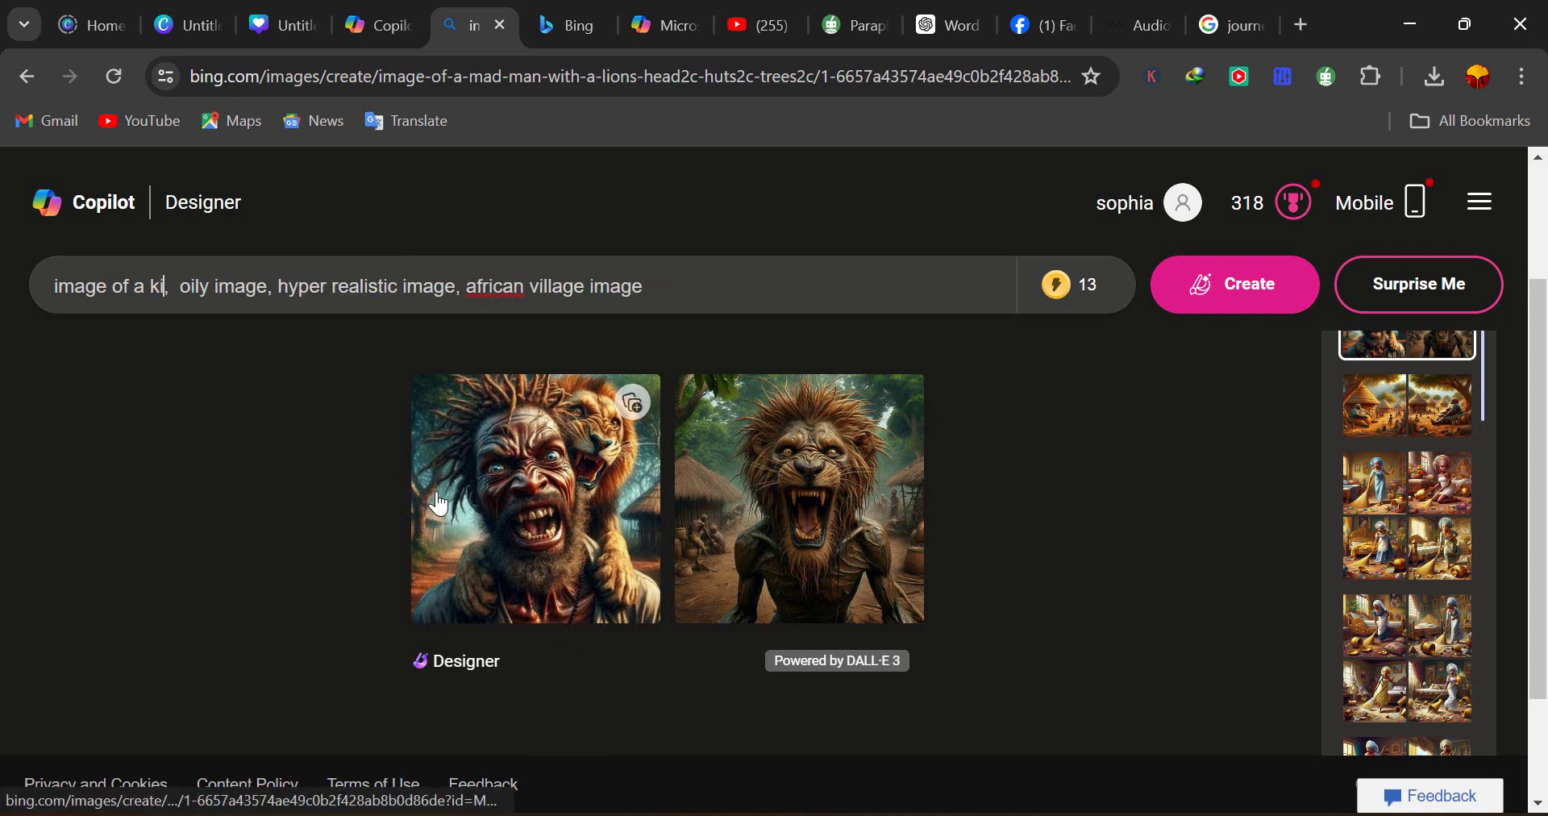
pyautogui.write('g ins')
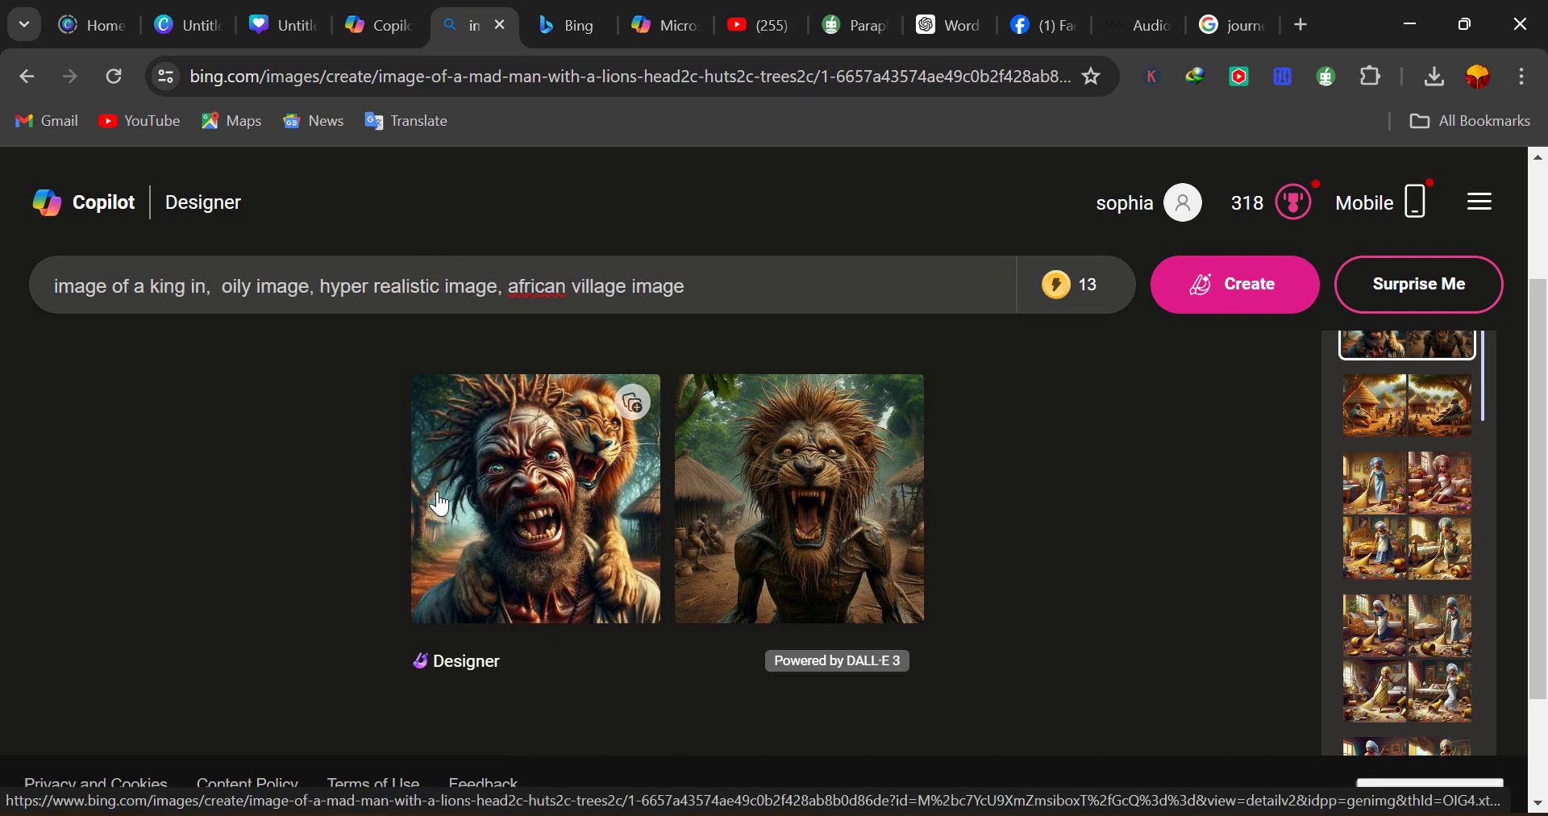
pyautogui.write('ide his')
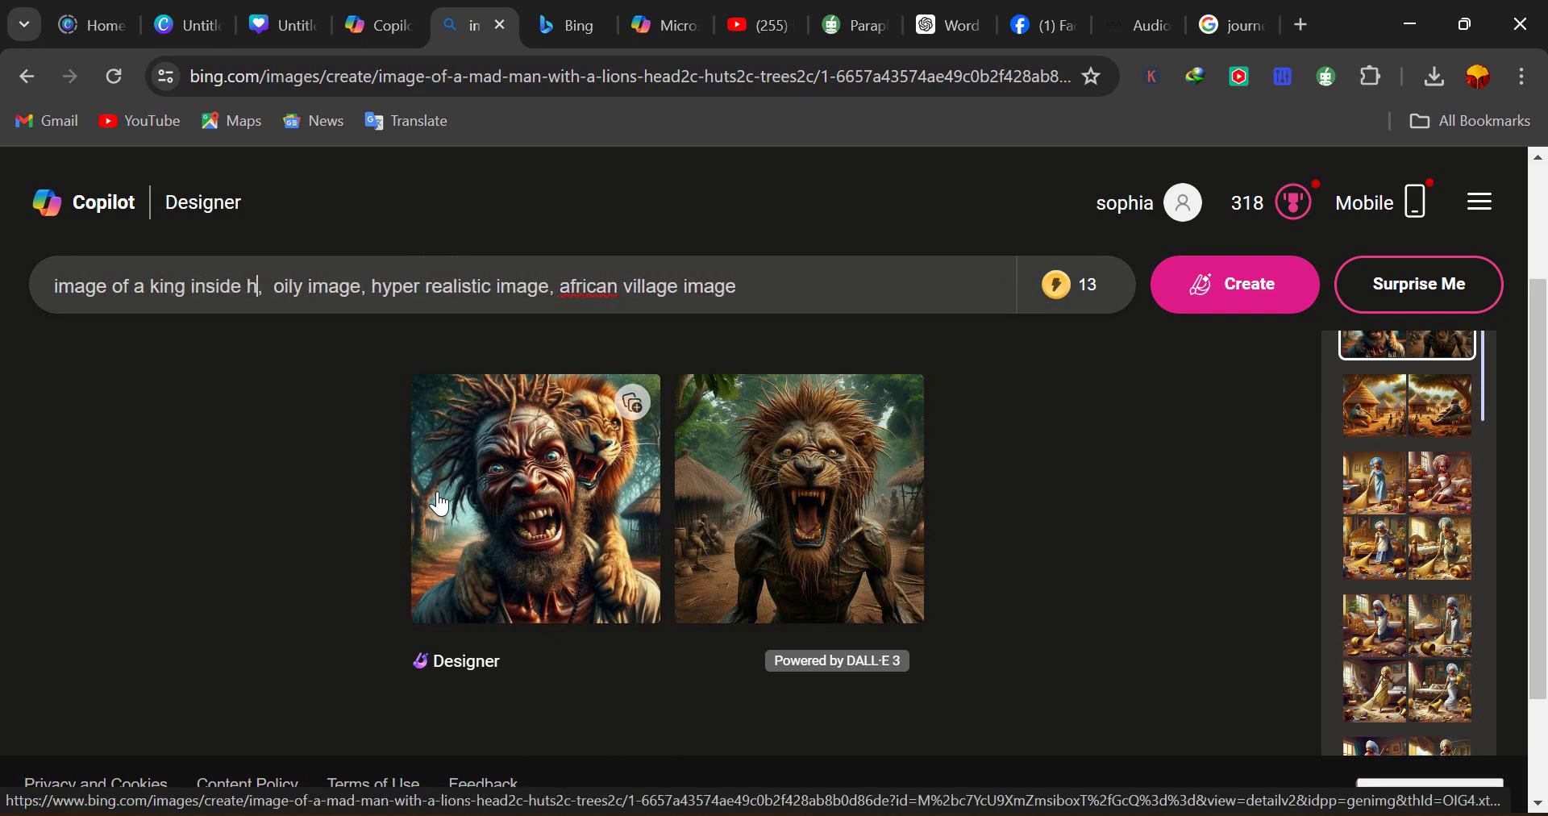
pyautogui.write(' hut')
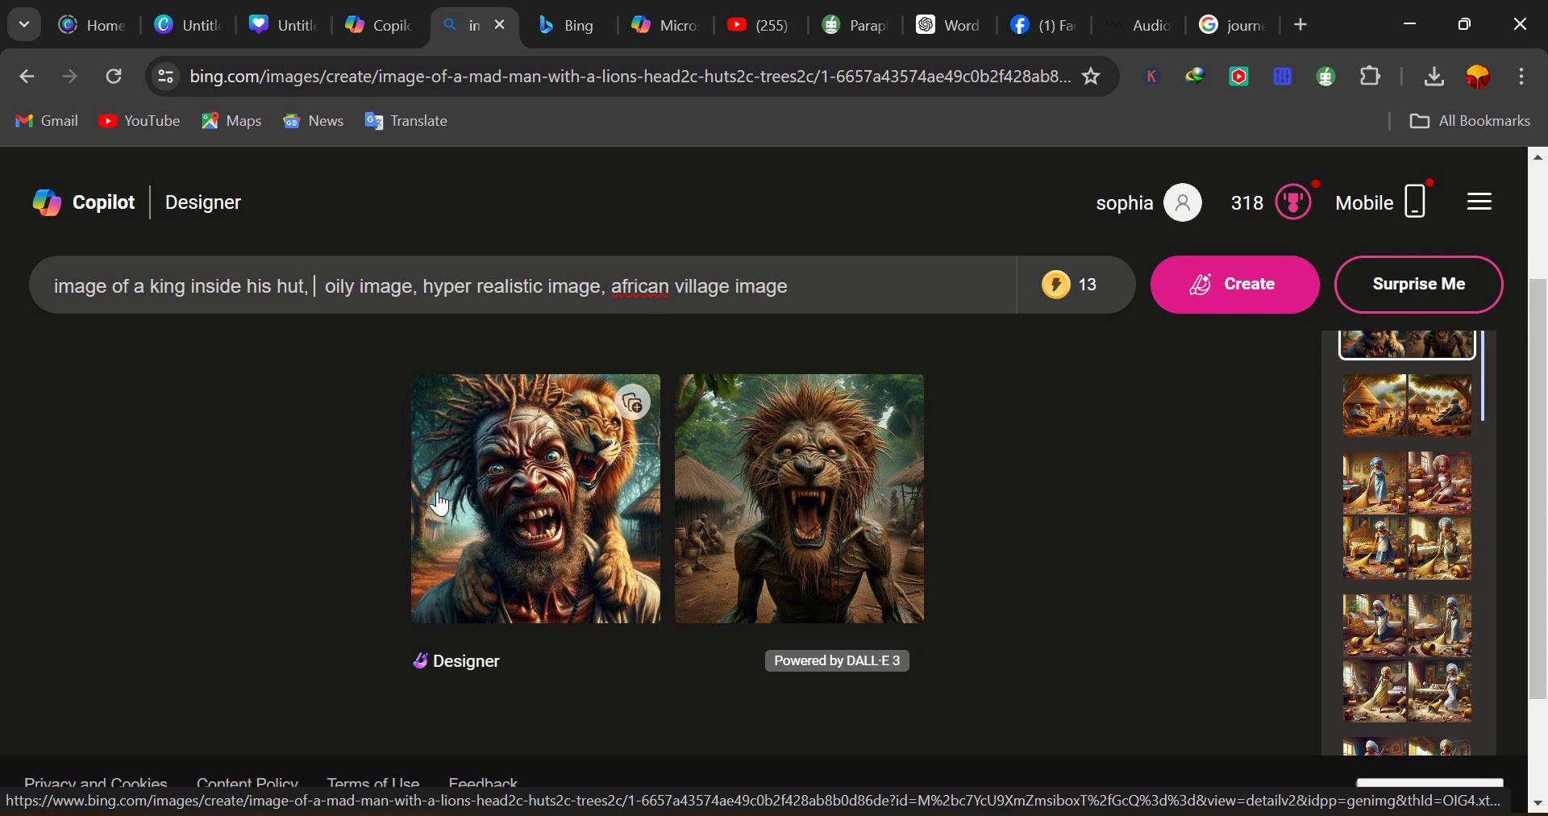
pyautogui.write('beeds o')
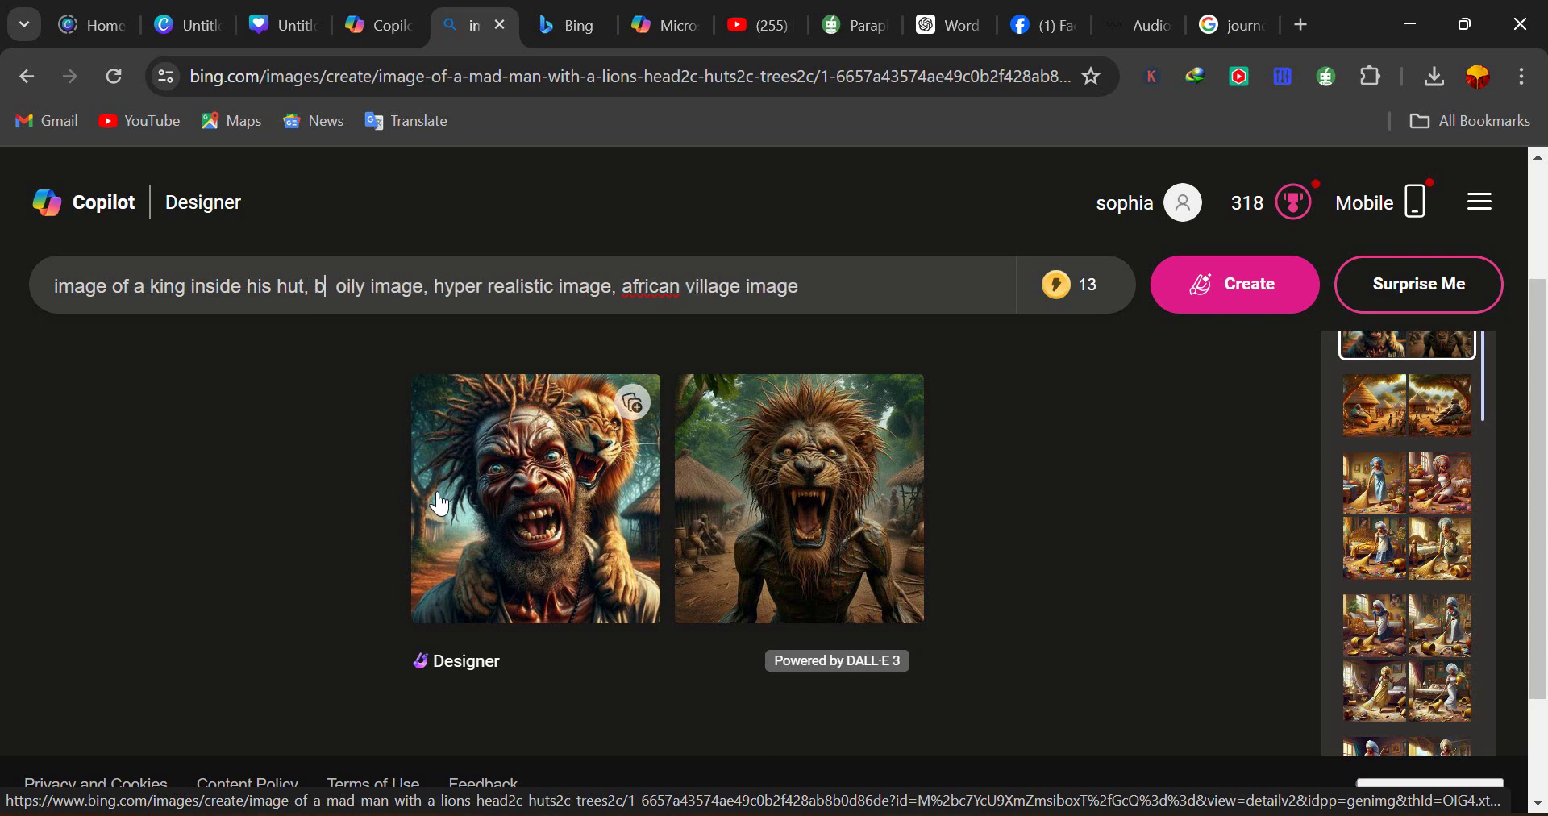
pyautogui.write('n han')
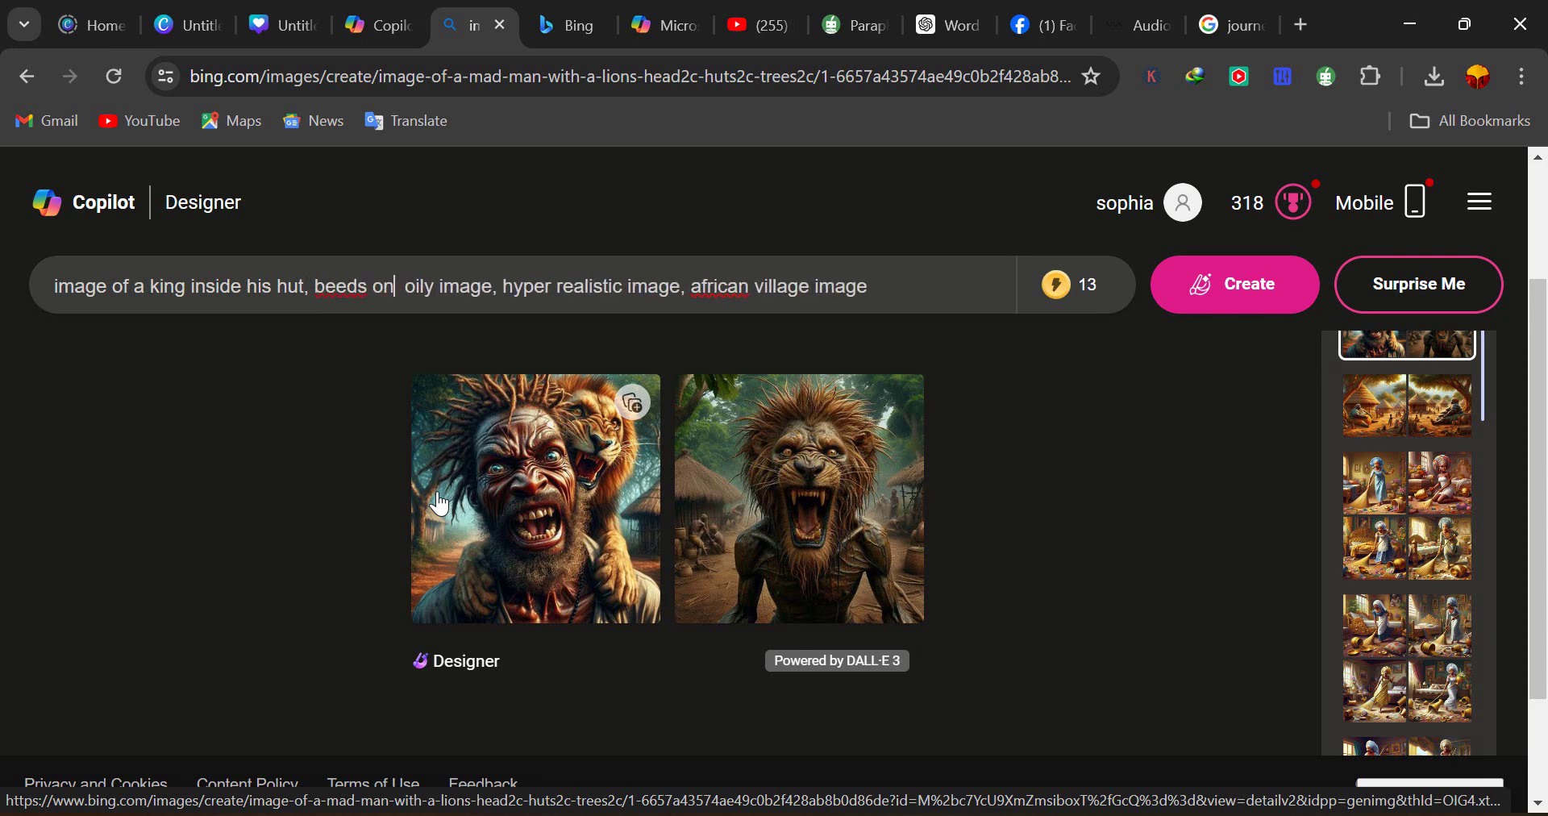
pyautogui.write('ds an ')
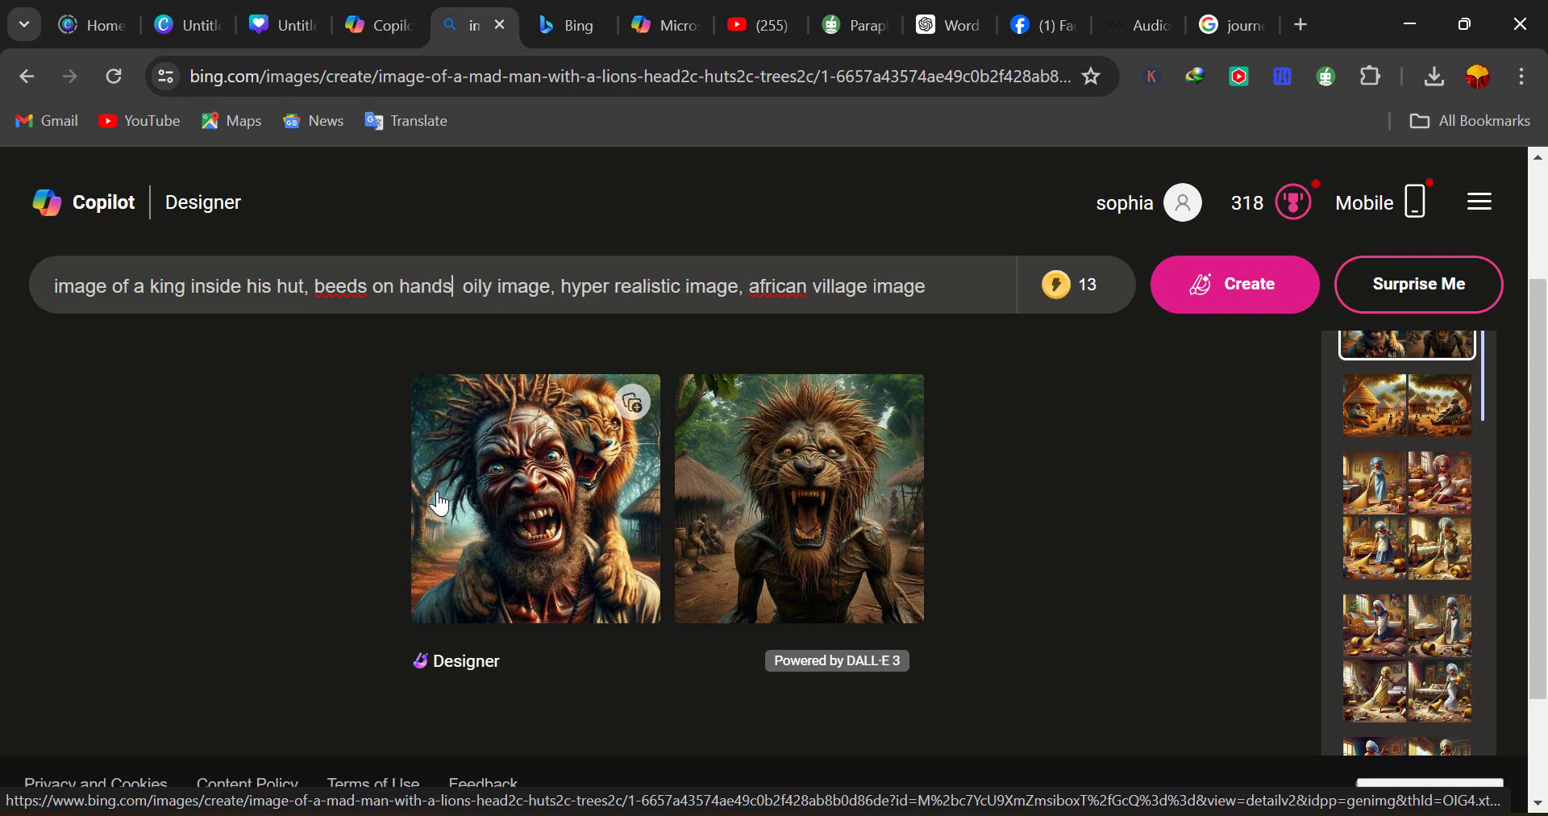
pyautogui.write('d')
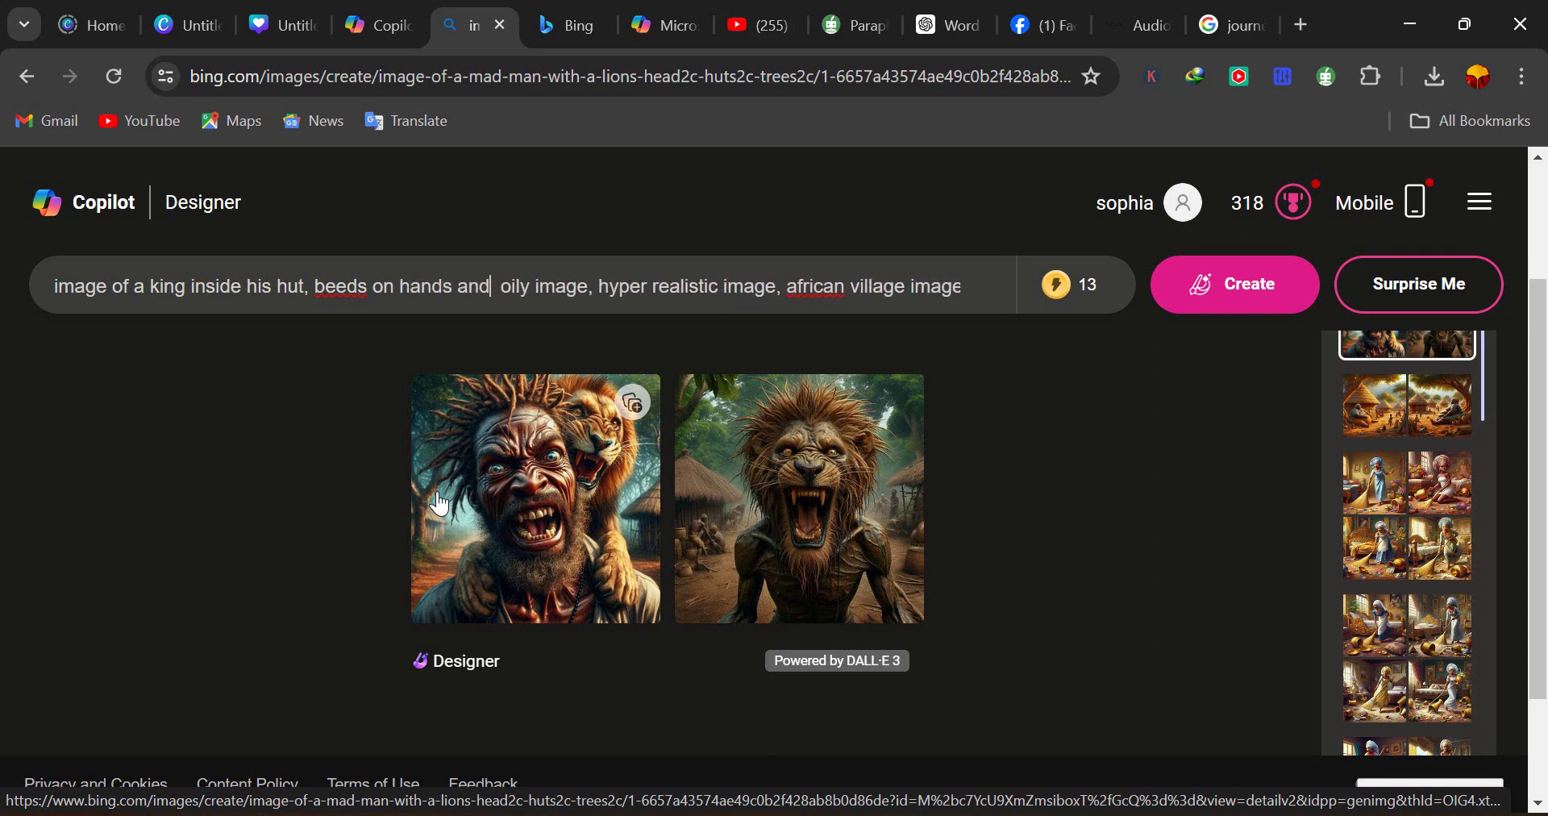
pyautogui.write(' neck')
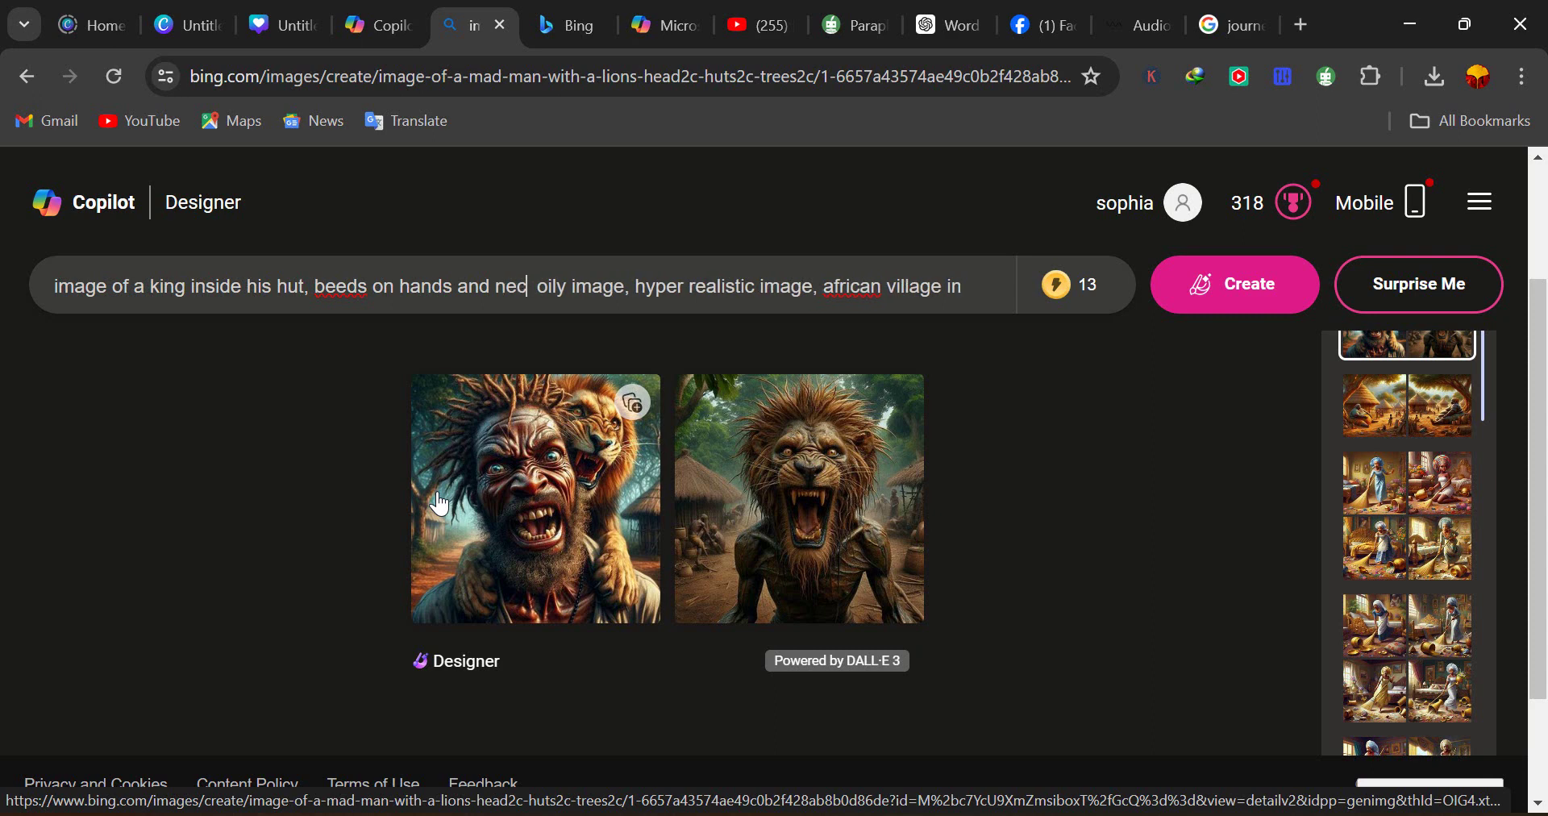
pyautogui.click(335, 287)
pyautogui.press('Delete')
pyautogui.write('a')
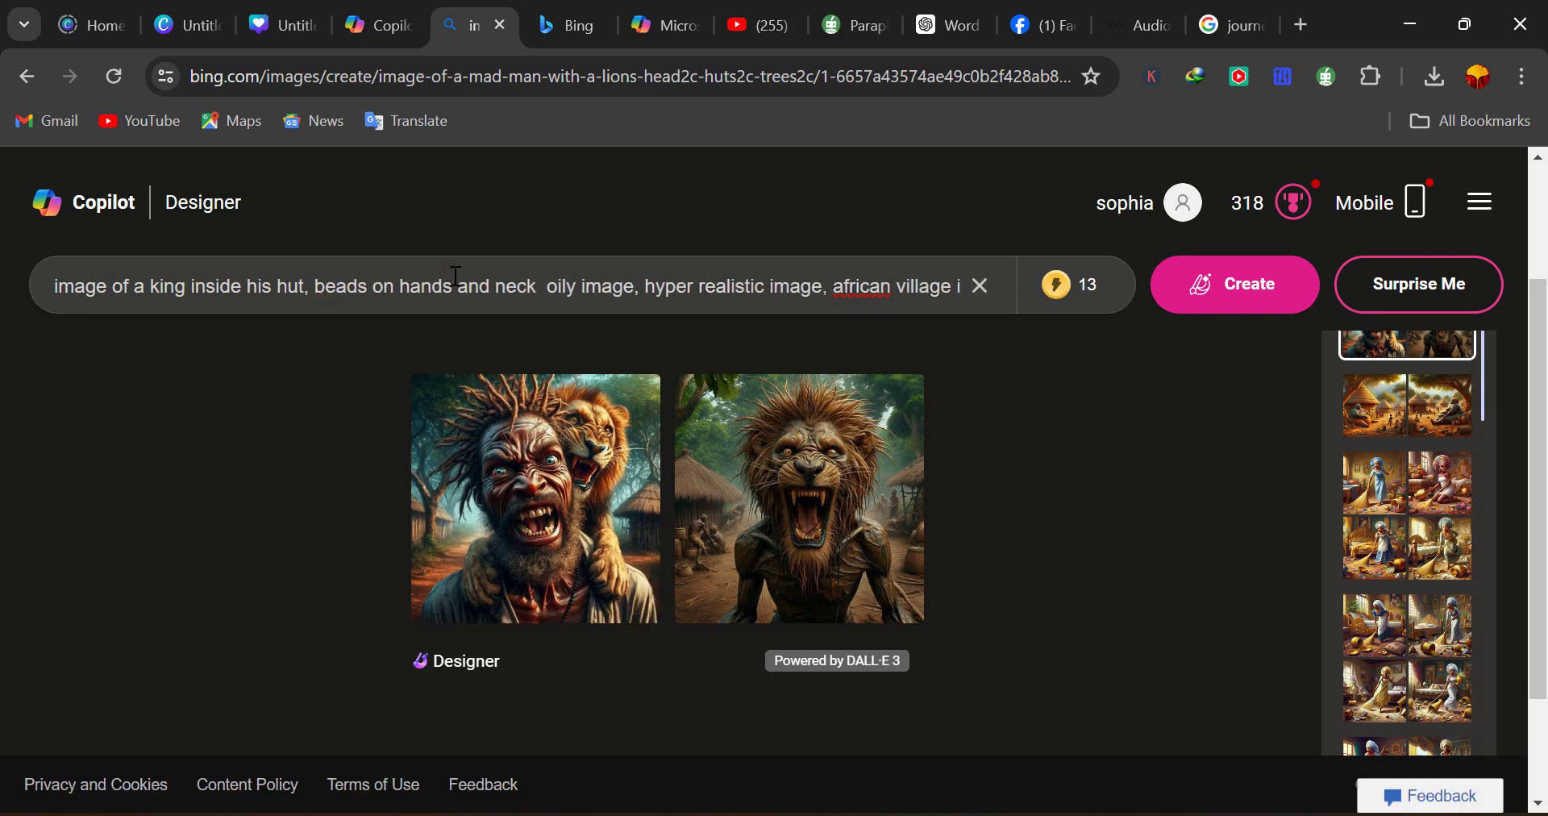
pyautogui.click(541, 290)
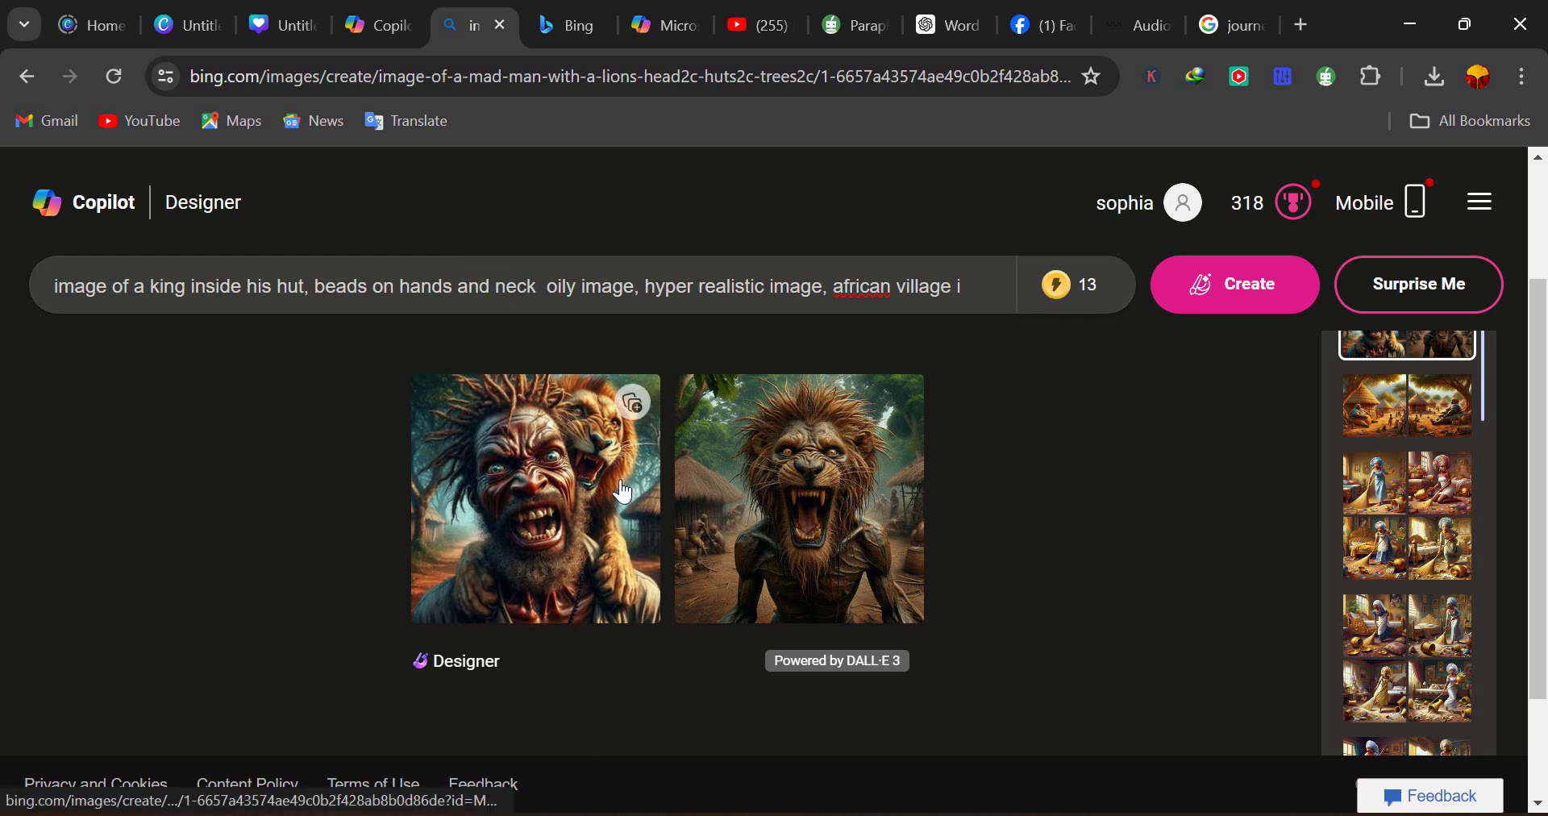
pyautogui.write(', ')
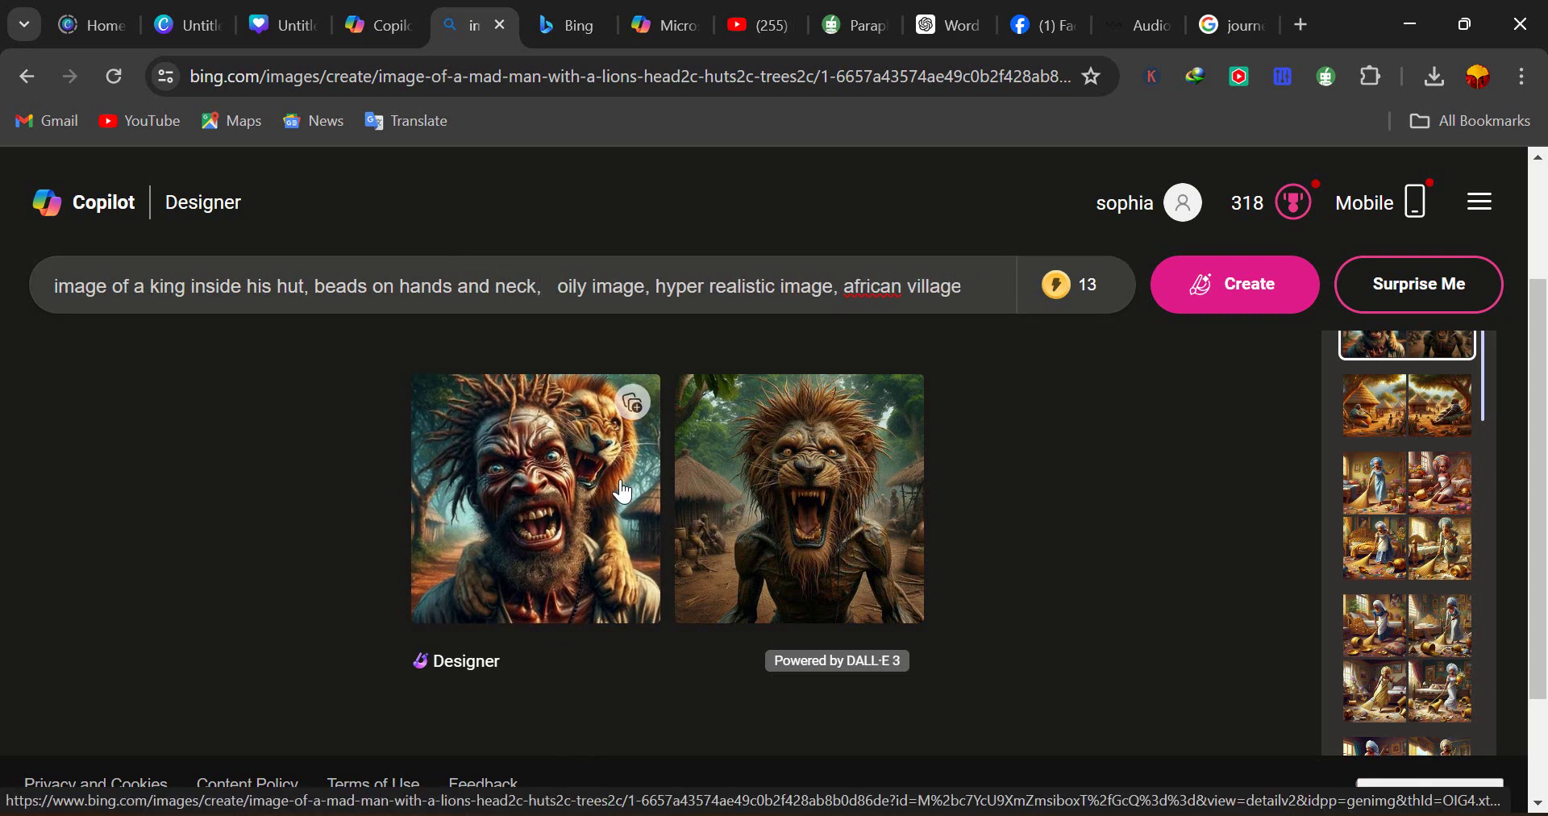
pyautogui.write('gua')
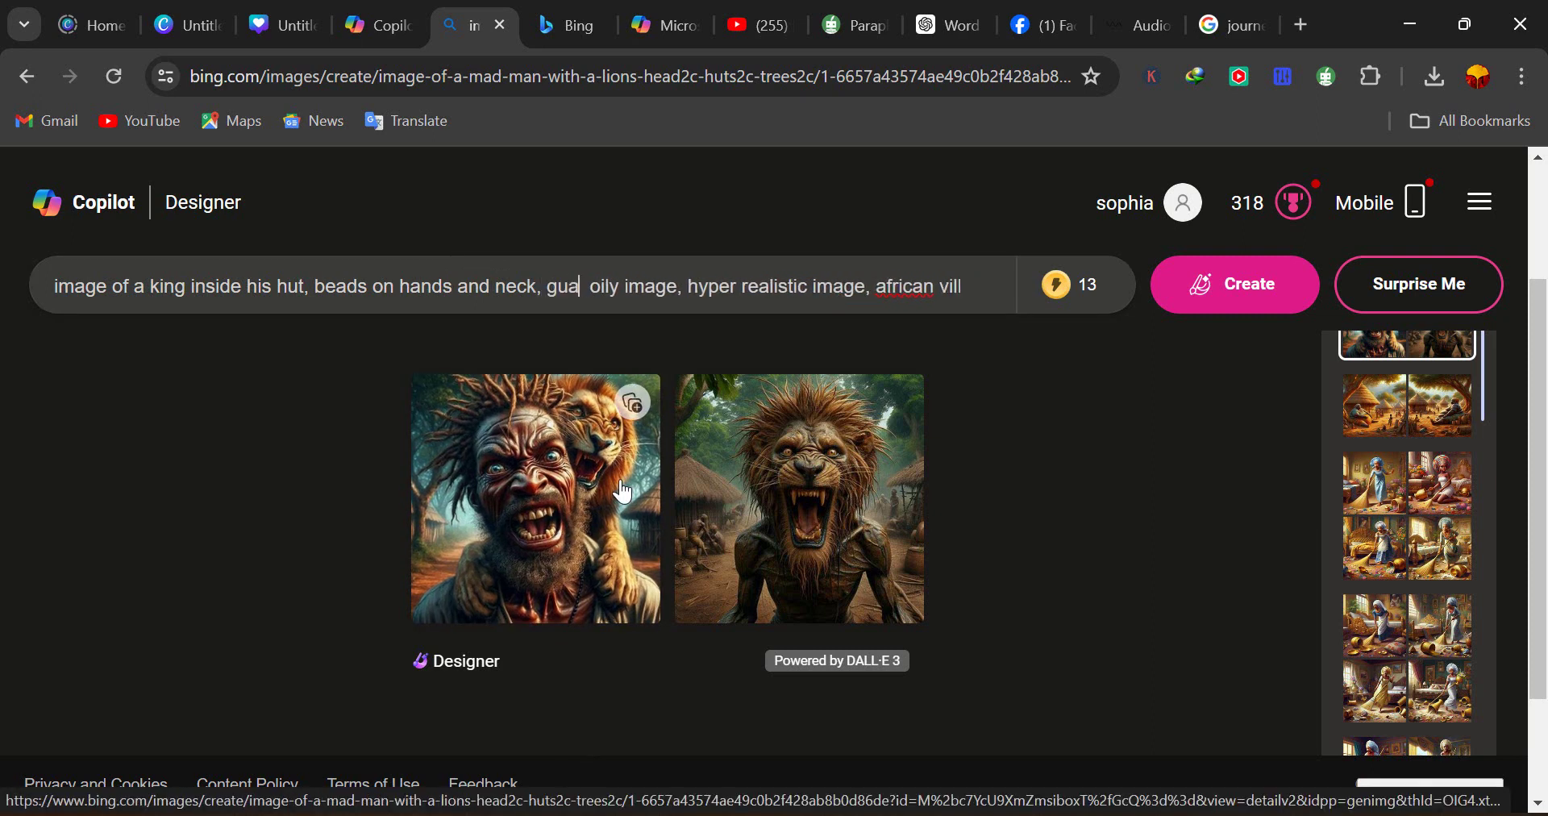
pyautogui.write('rds, beautiful hut,')
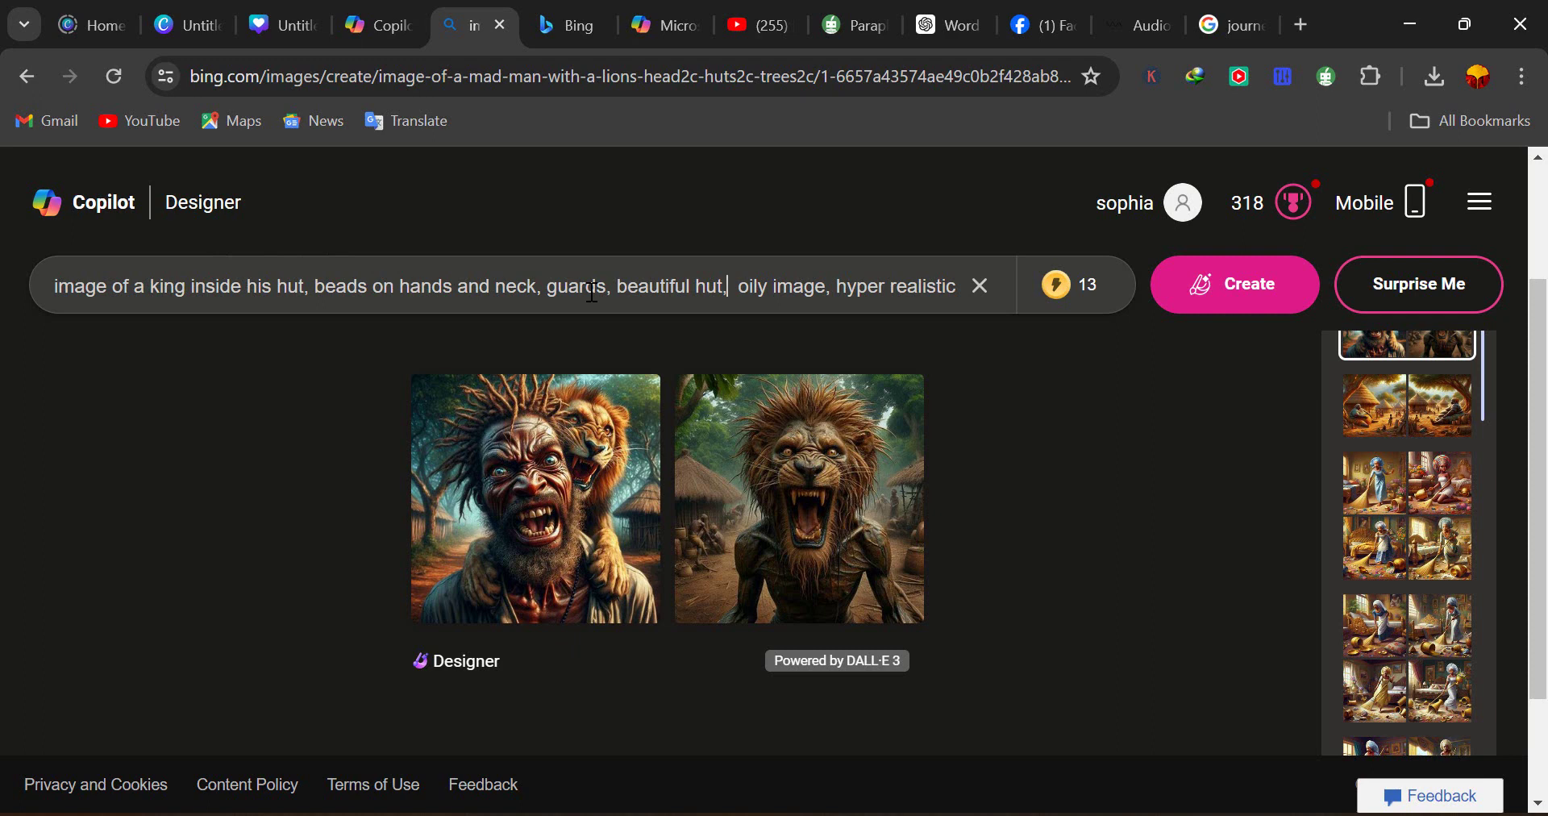
# - Generate the king images and open the bearded king with beads and guards in full view
pyautogui.click(1186, 313)
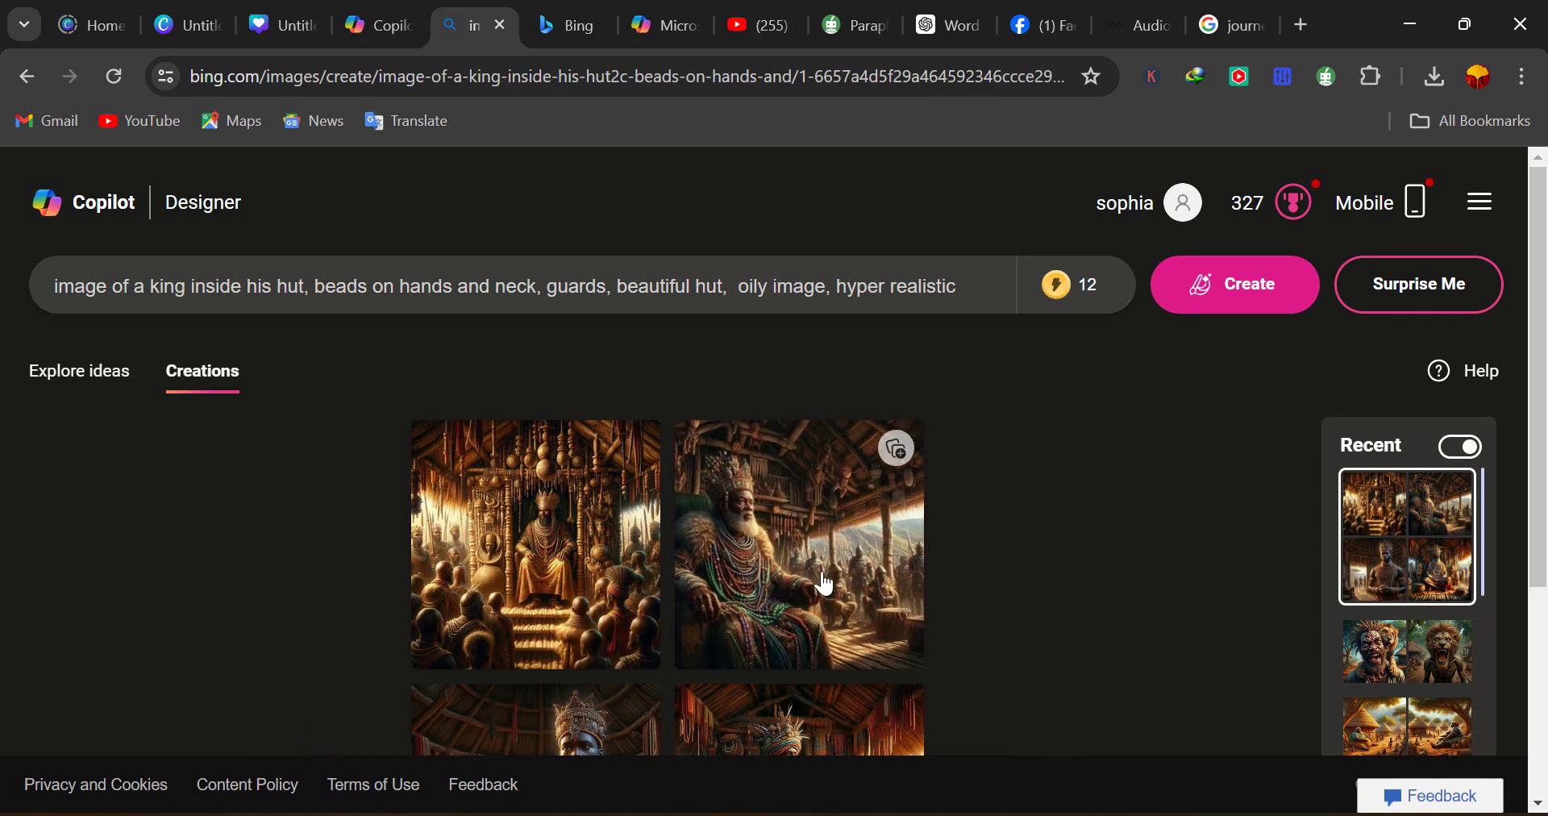
pyautogui.click(859, 504)
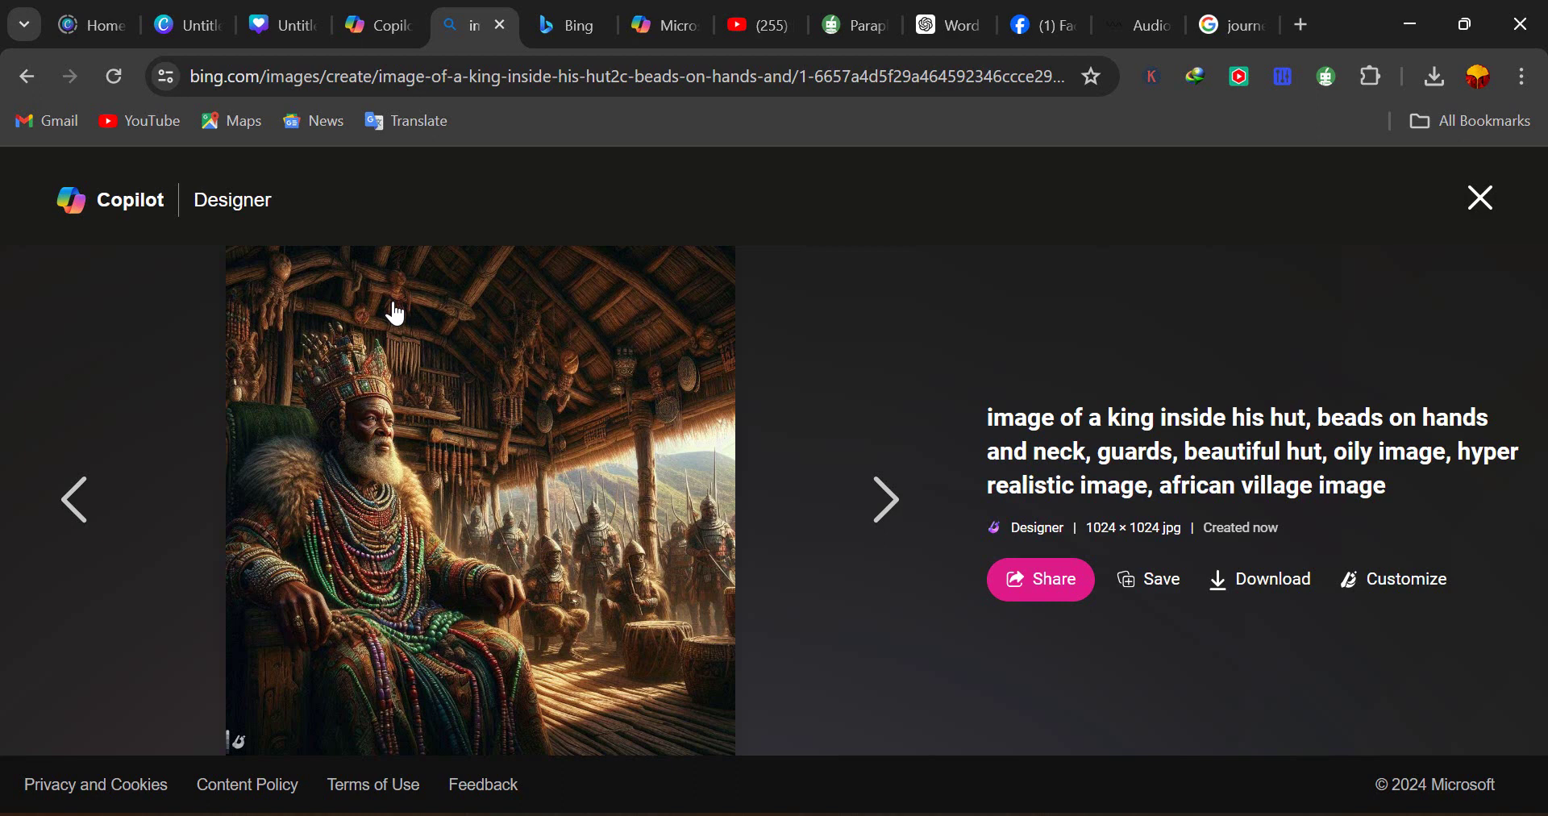
# - Browse forward and back through the king results, then close the viewer to the four-image grid
pyautogui.click(876, 528)
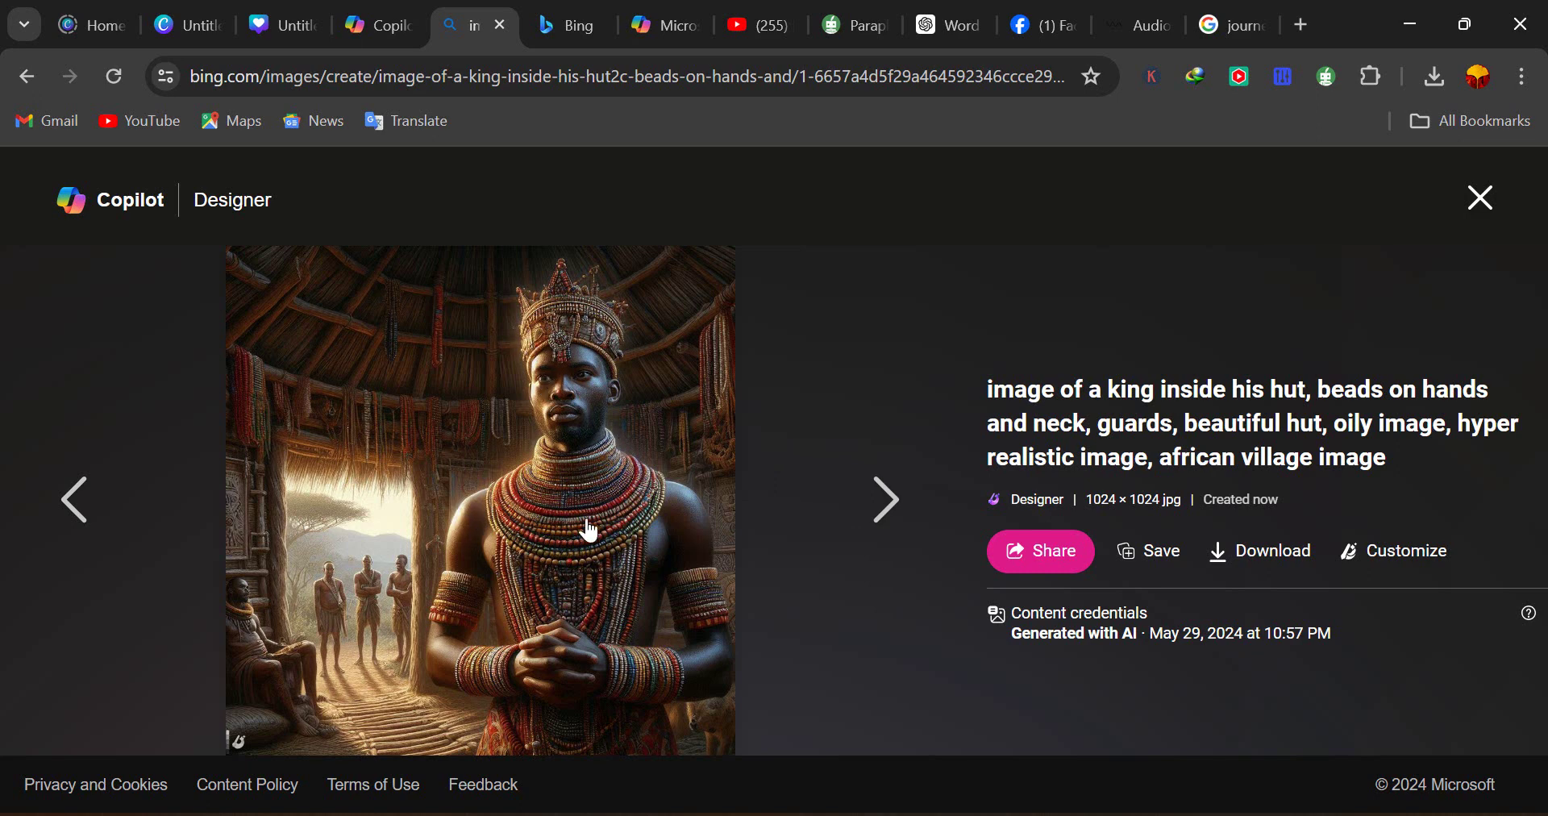
pyautogui.click(886, 510)
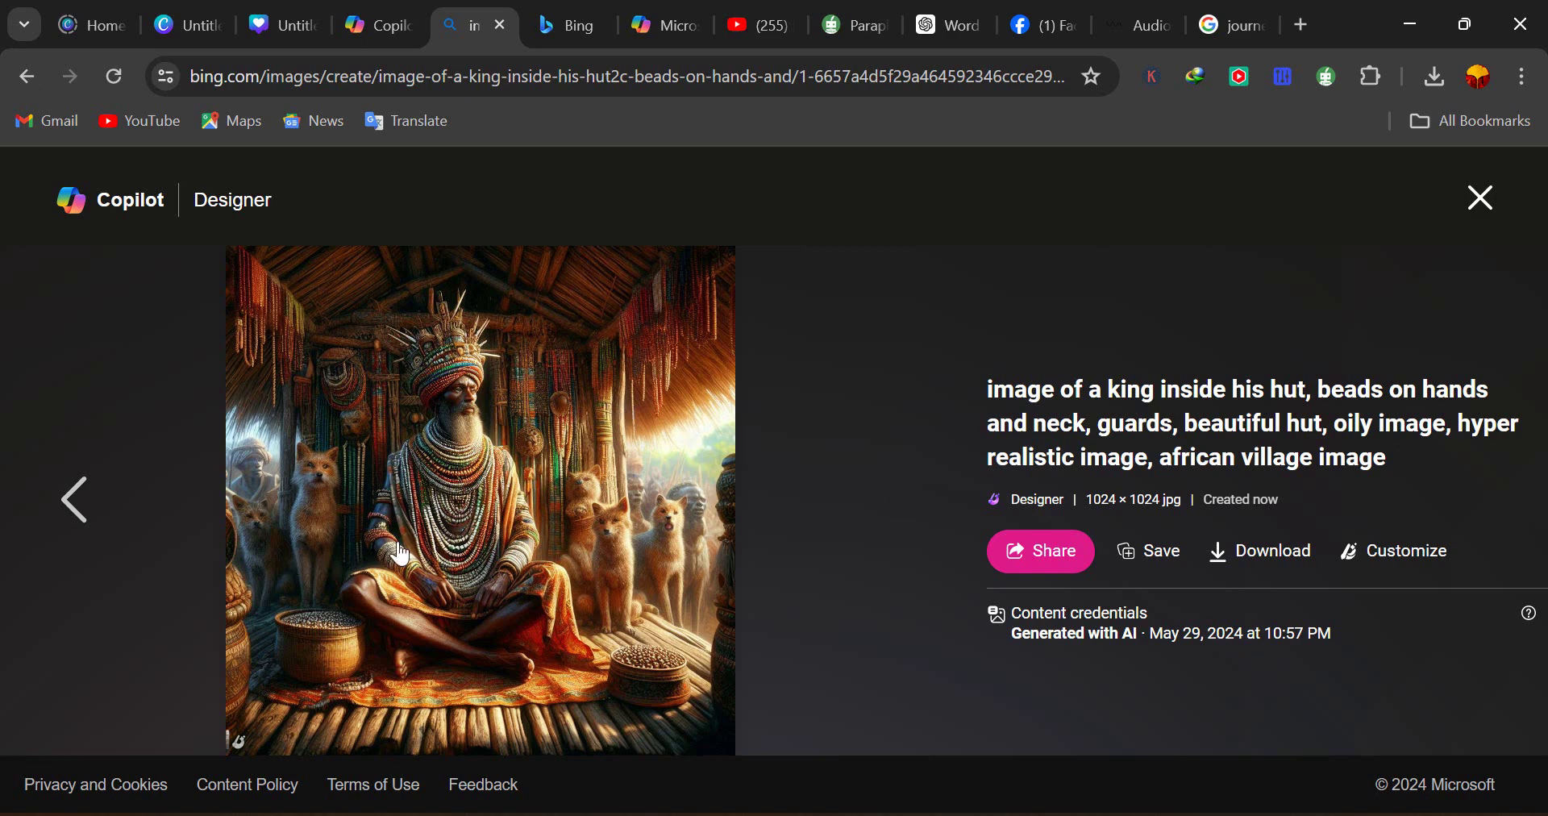
pyautogui.click(77, 516)
pyautogui.click(76, 516)
pyautogui.click(77, 516)
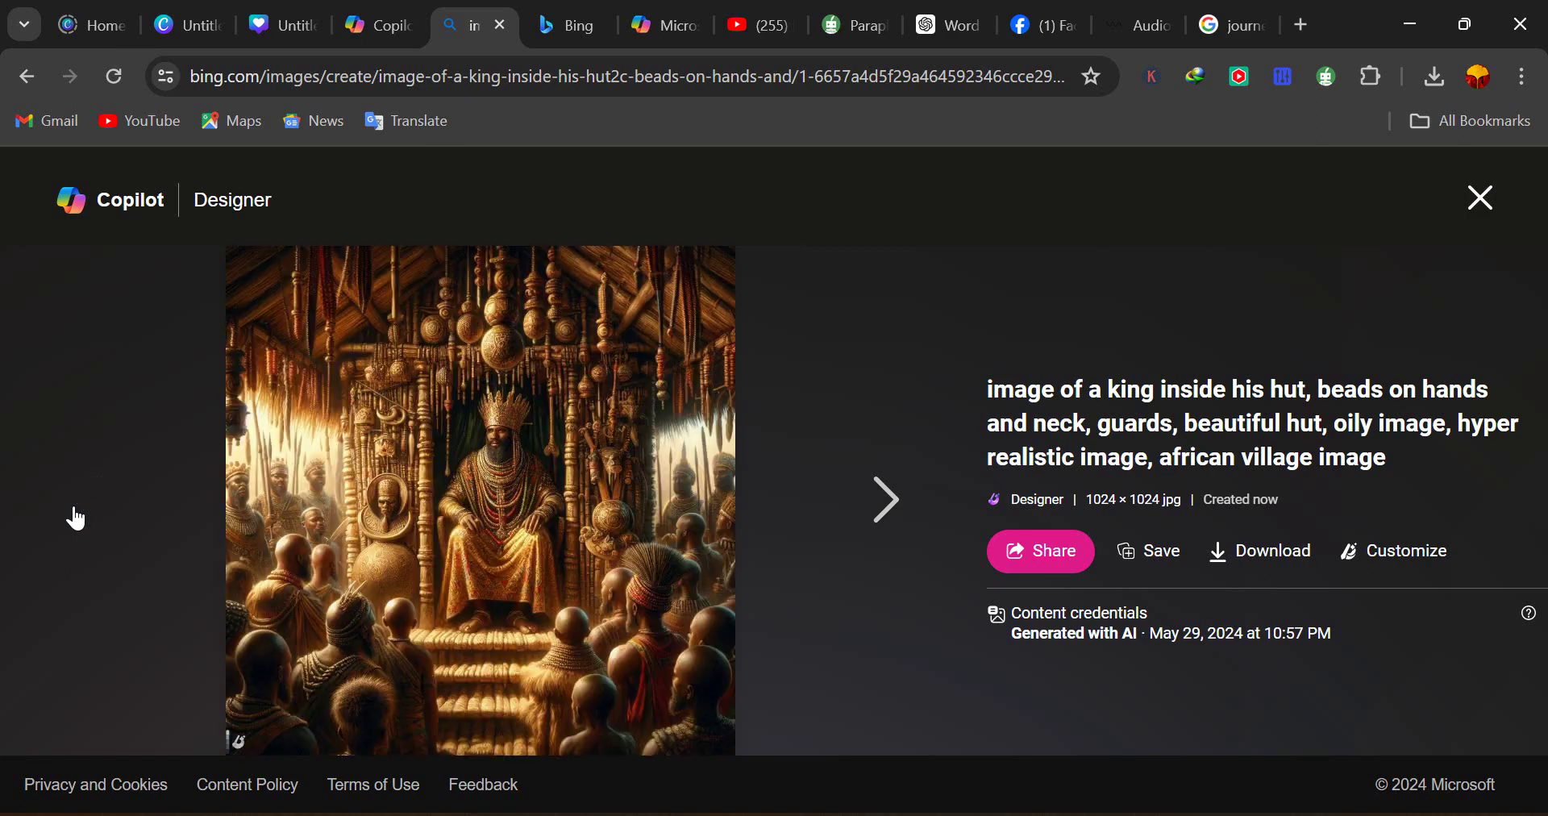
pyautogui.click(1483, 205)
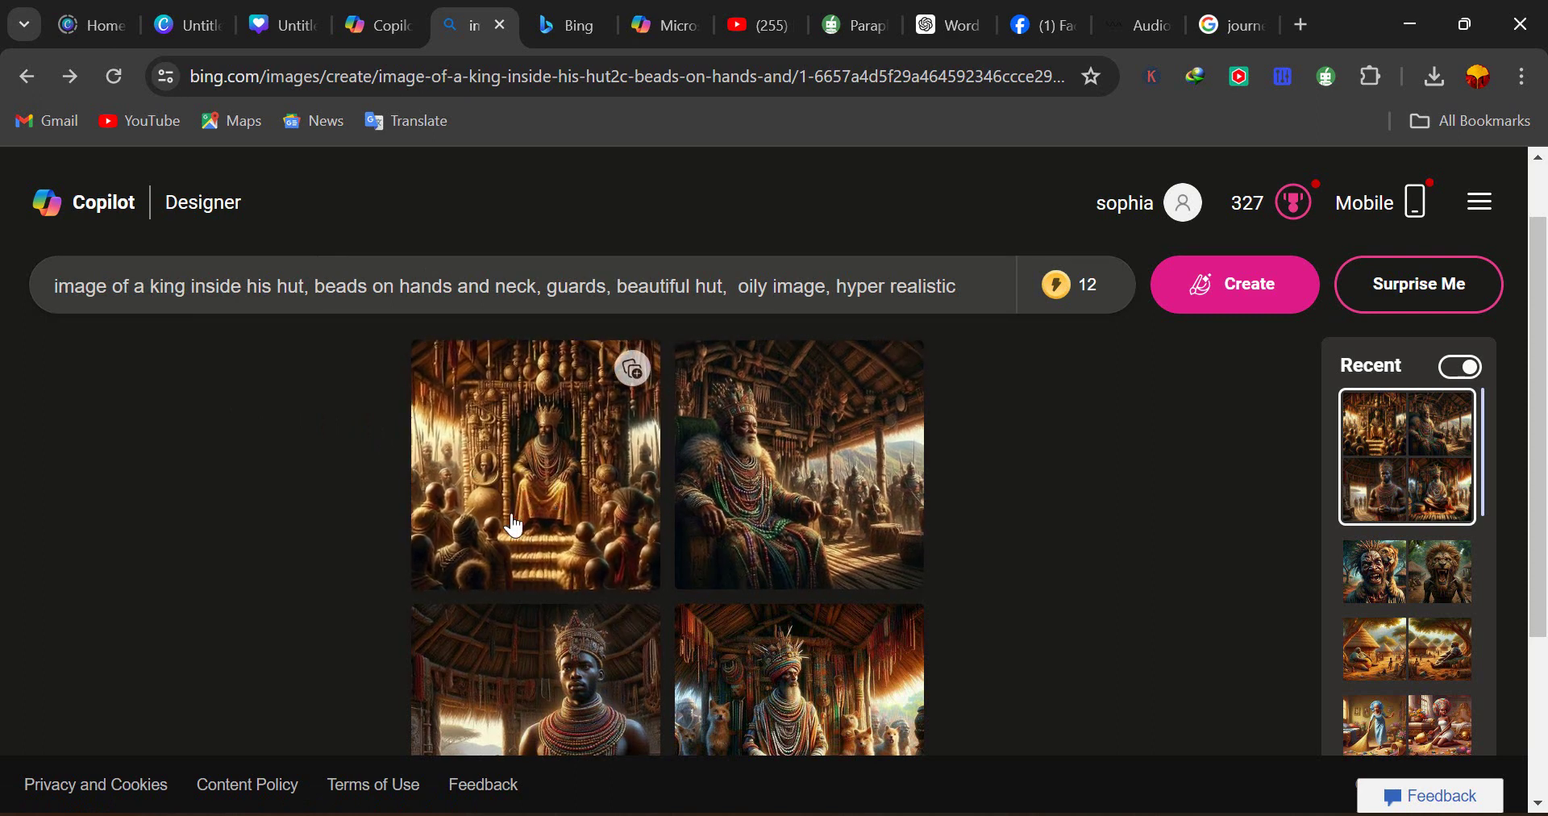
# - Delete 'guards, ' from the king prompt, leaving beads on hands and neck and beautiful hut
pyautogui.click(610, 286)
pyautogui.press('BackSpace')
pyautogui.press('BackSpace')
pyautogui.press('BackSpace')
pyautogui.press('BackSpace')
pyautogui.press('BackSpace')
pyautogui.press('BackSpace')
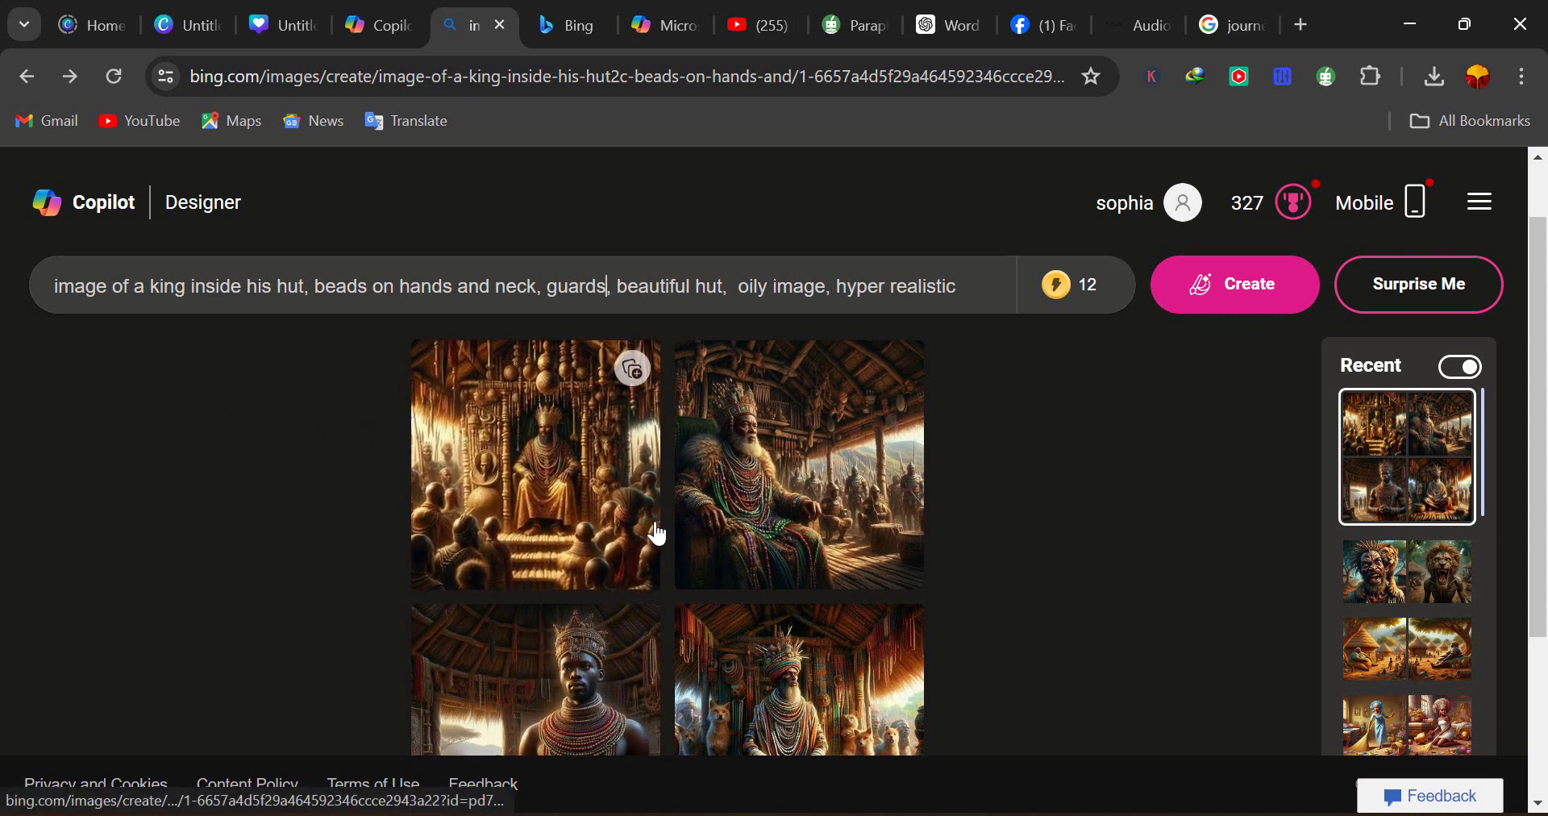
pyautogui.press('BackSpace')
pyautogui.press('BackSpace')
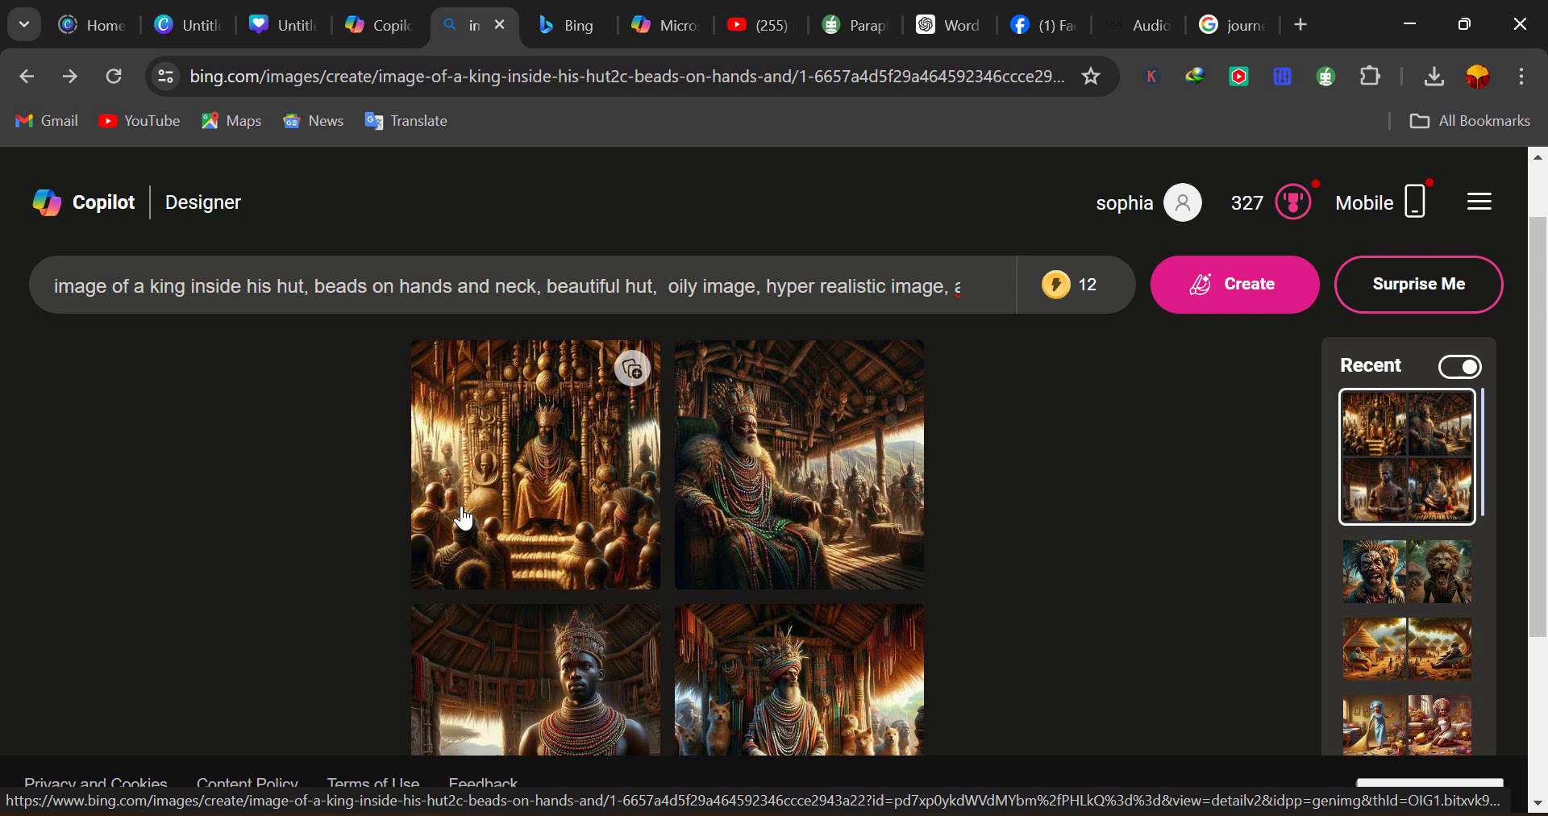
pyautogui.moveTo(1074, 298)
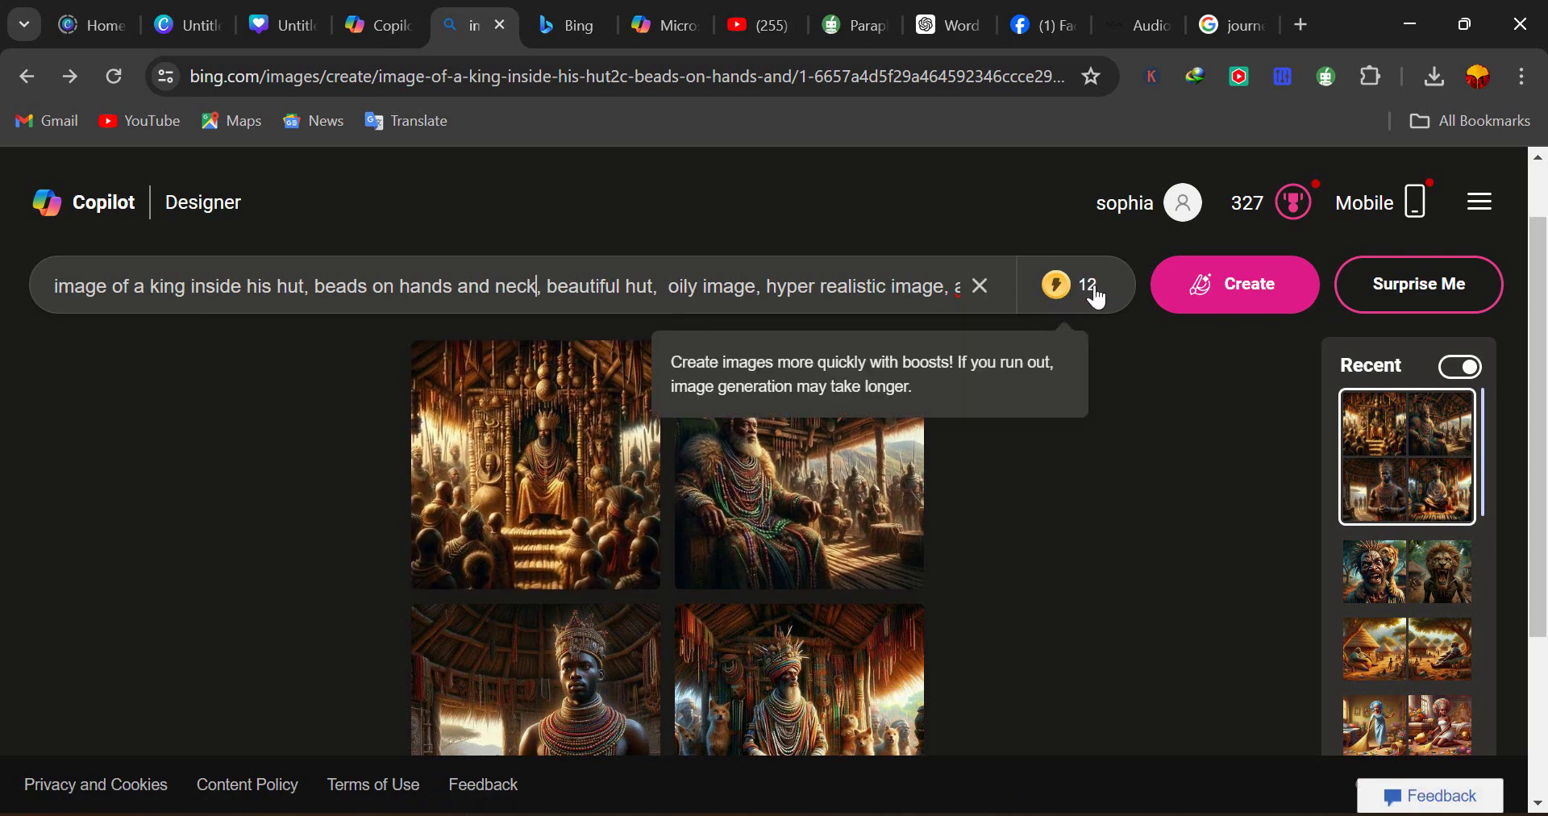